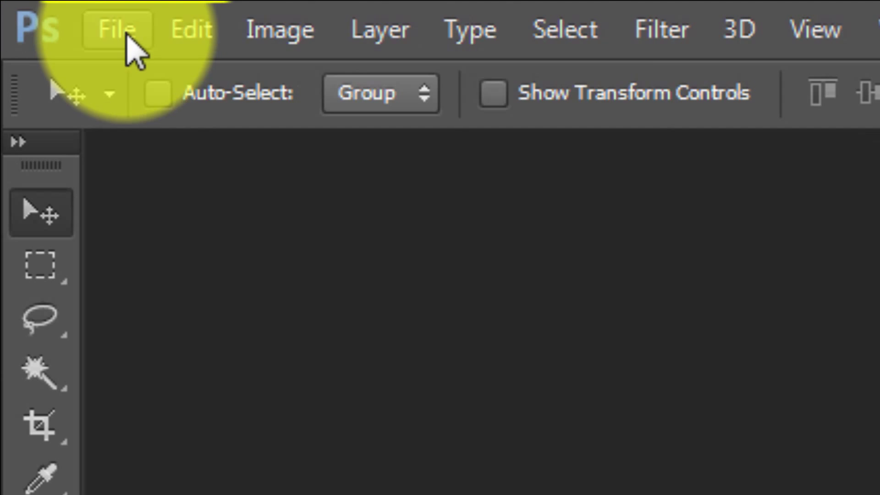
Step: Create a new 598 × 250 pixel RGB document at 72 pixels/inch with transparent background contents
left_click(39, 8)
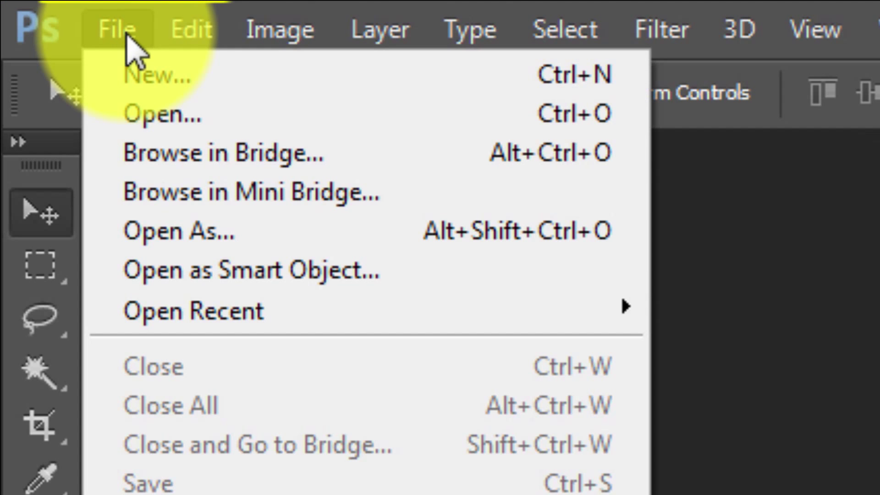
left_click(136, 74)
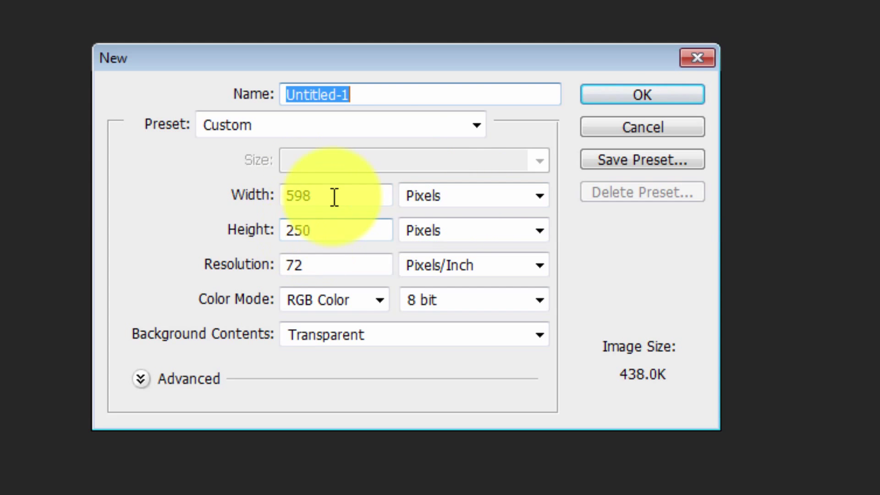
left_click(457, 198)
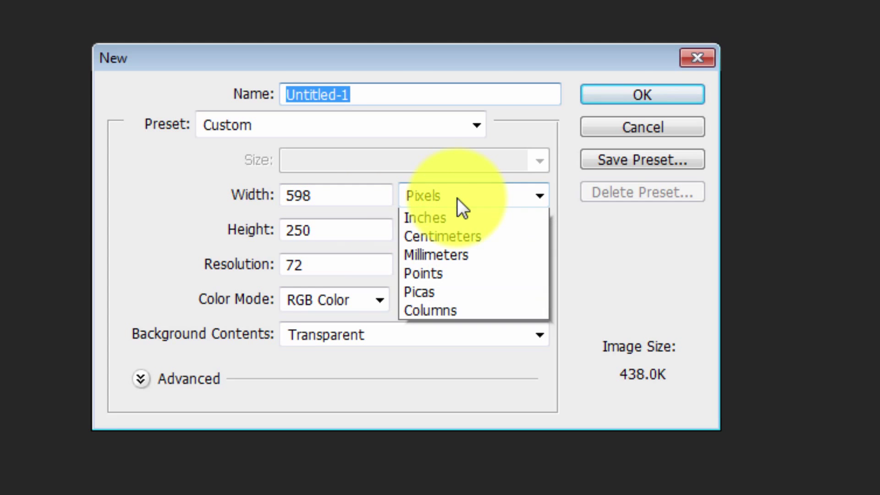
left_click(450, 219)
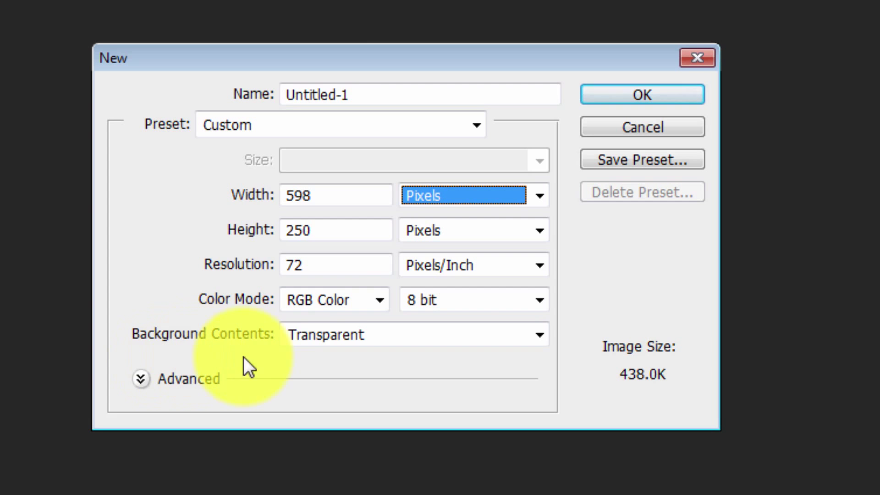
left_click(380, 343)
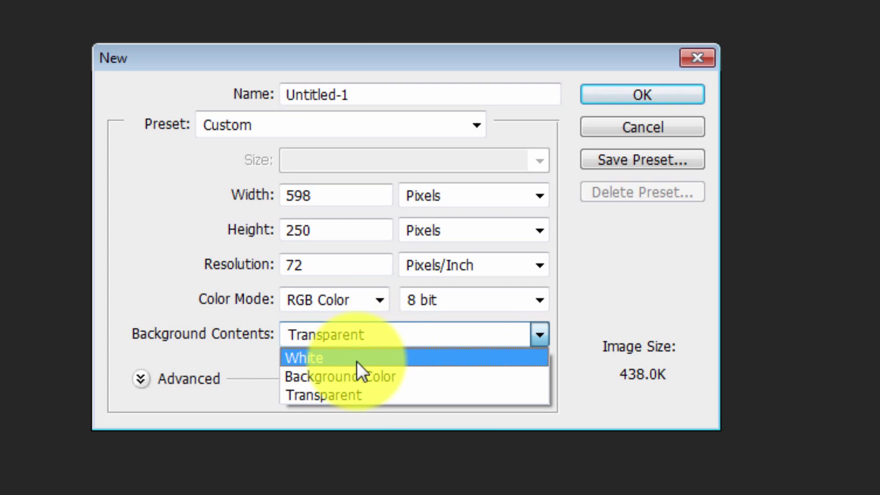
left_click(340, 396)
left_click(645, 93)
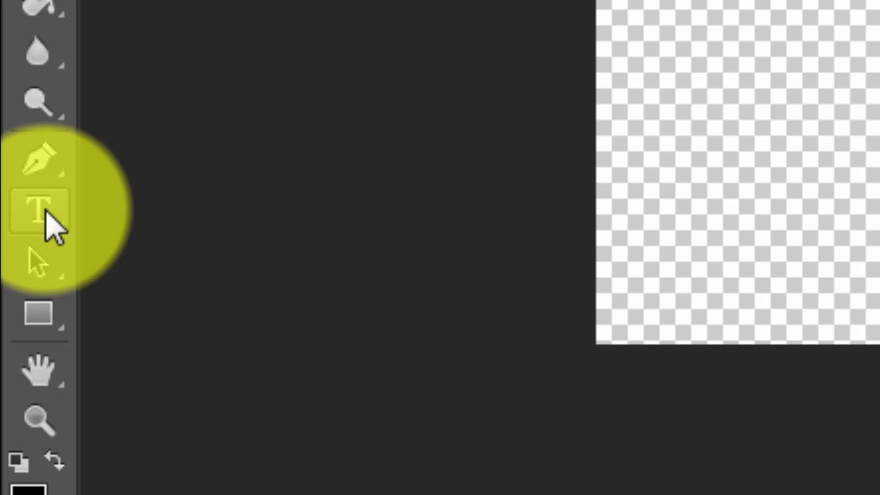
Step: Add the watermark's first name as black 50 pt Arial Rounded MT Bold text and move it to the middle of the canvas
left_click(46, 211)
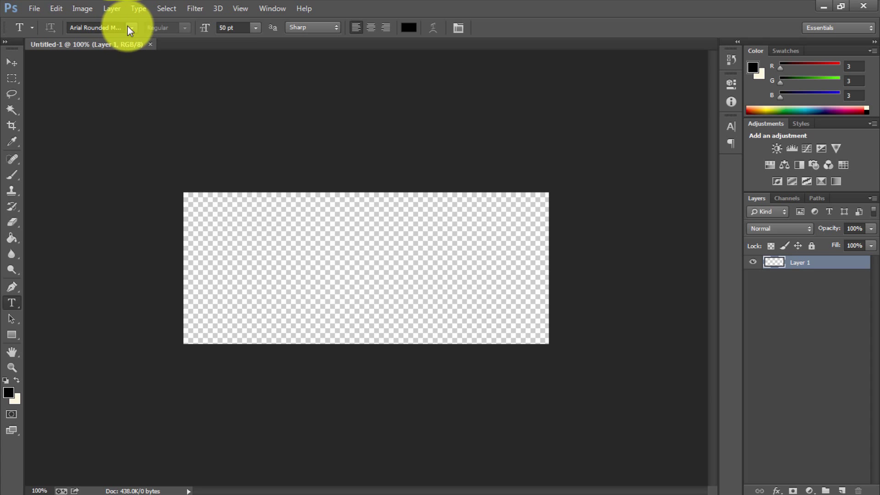
left_click(131, 28)
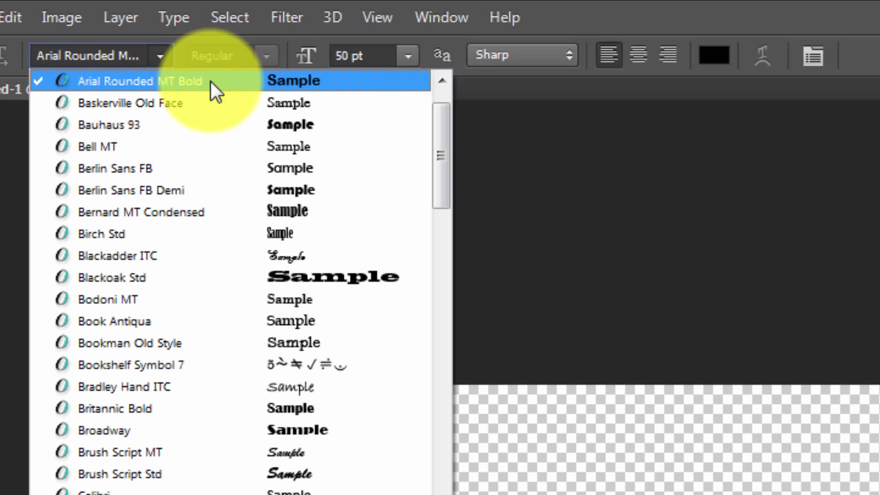
left_click(361, 53)
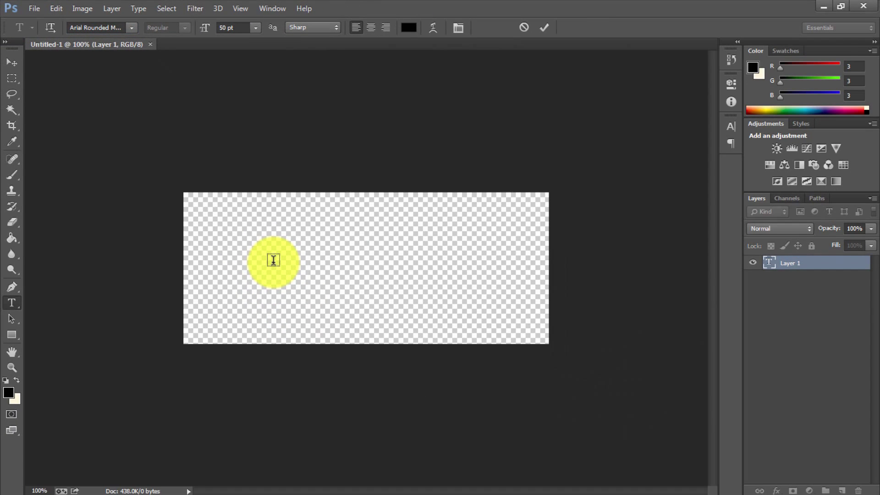
left_click(392, 443)
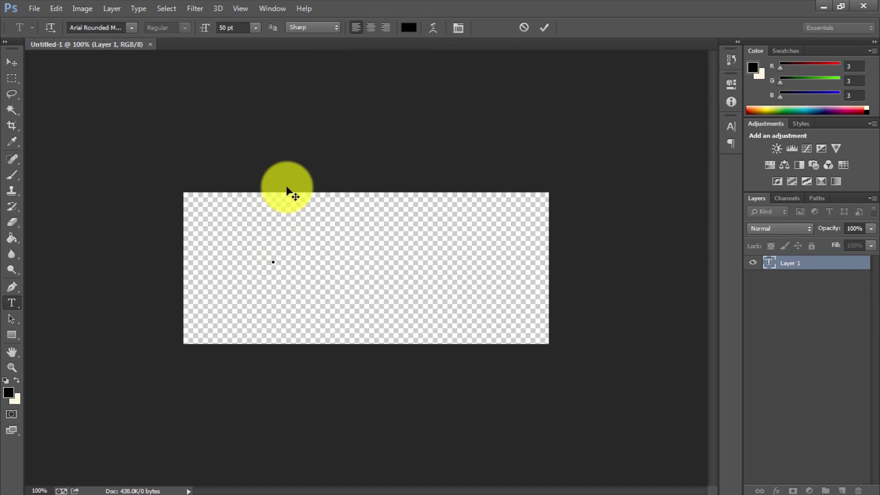
type("George")
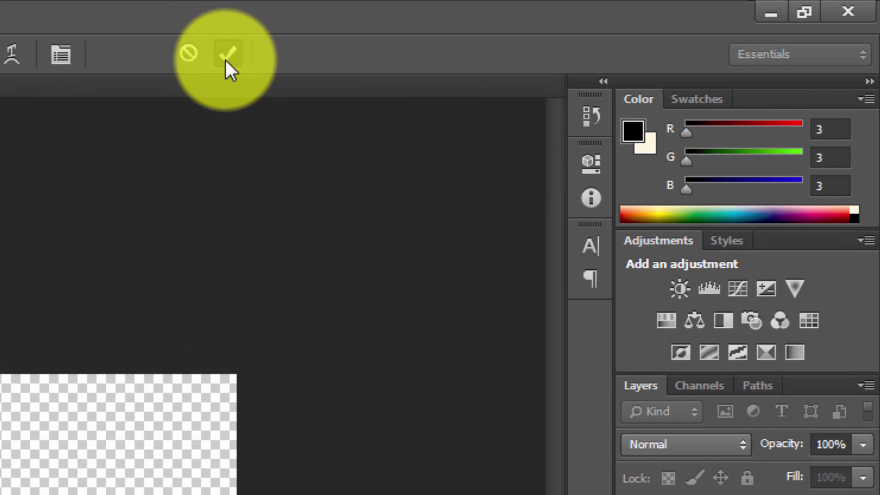
left_click(386, 41)
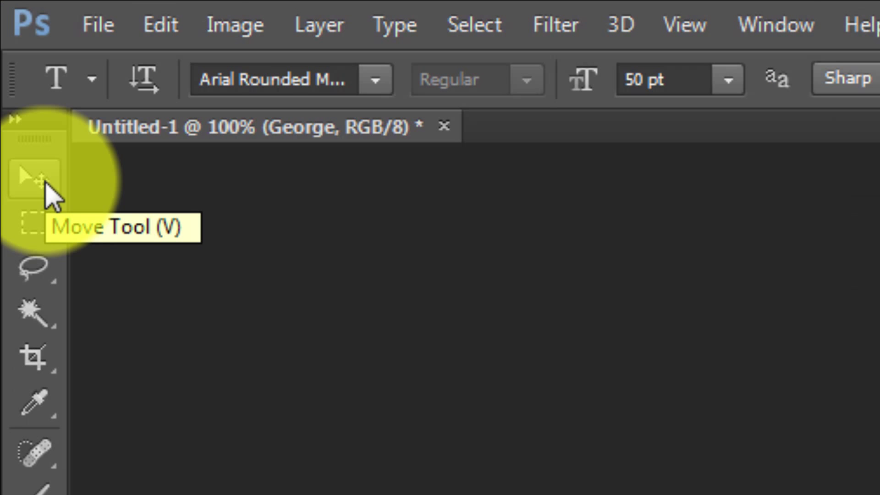
left_click(46, 183)
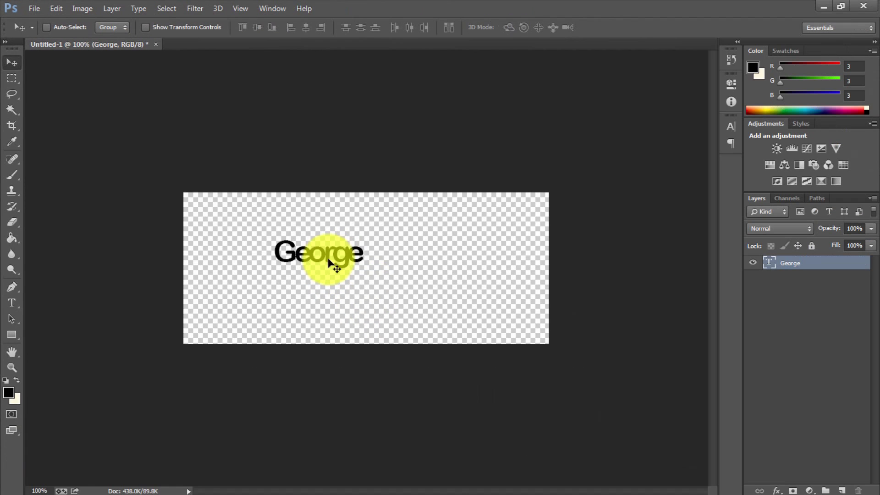
left_click_drag(330, 259, 371, 257)
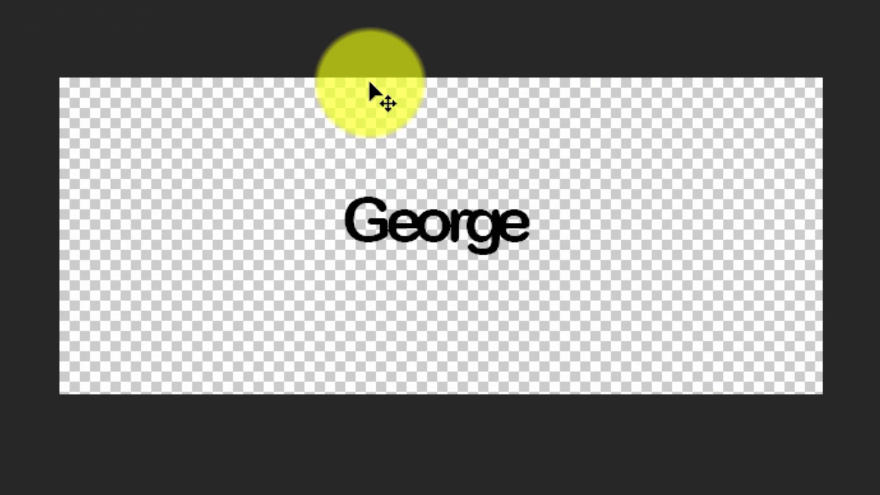
key("ctrl+t")
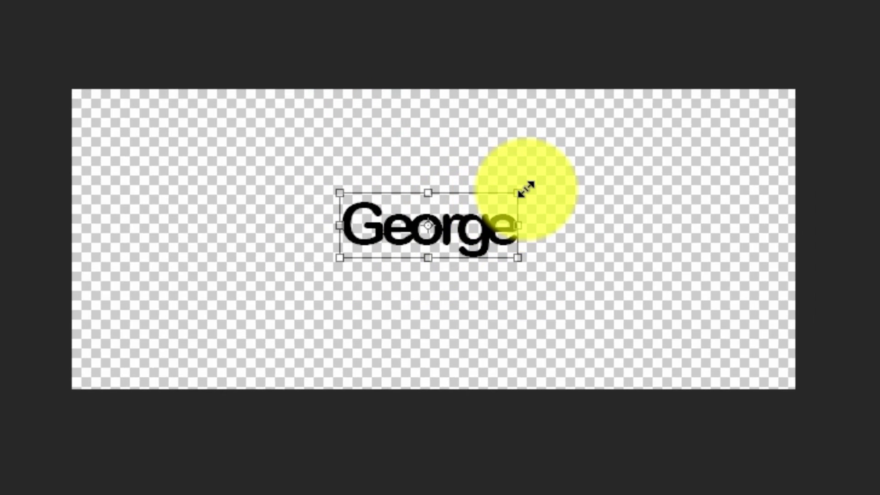
left_click_drag(526, 188, 491, 205)
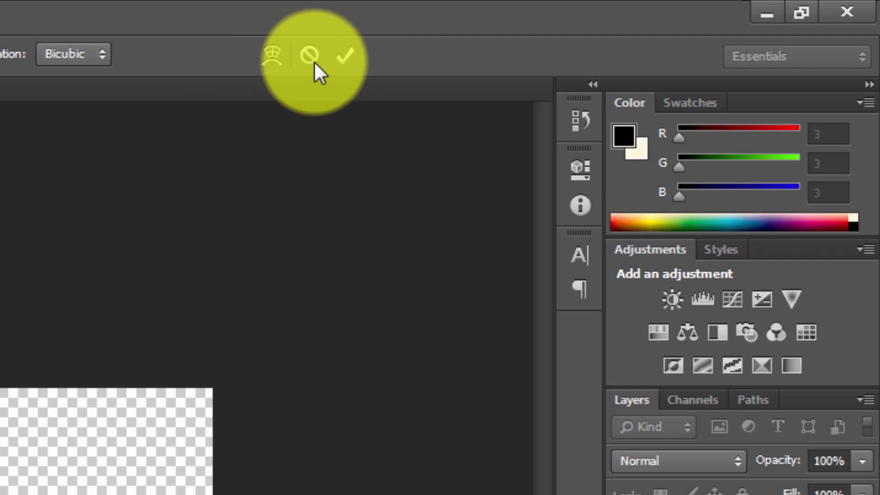
left_click(314, 62)
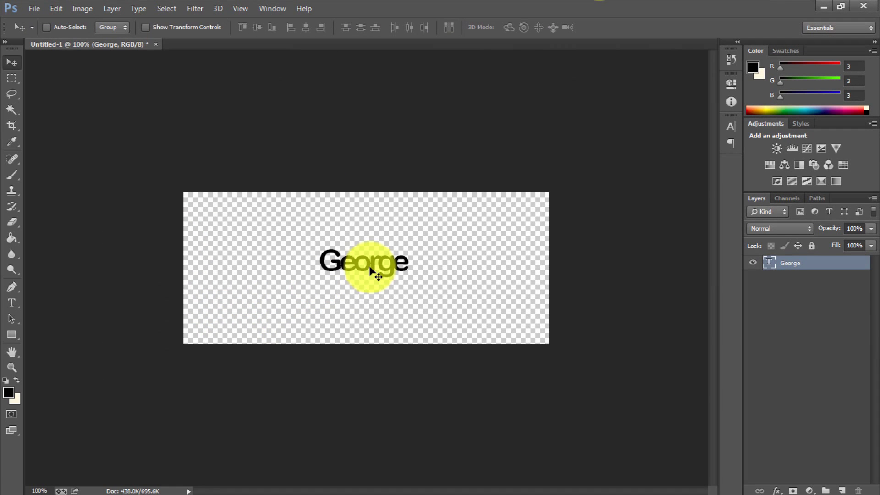
key("ctrl+t")
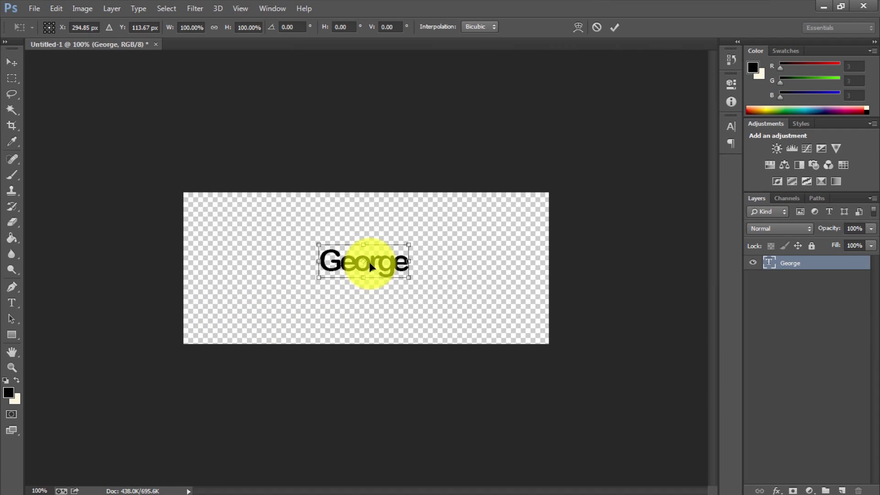
left_click(613, 29)
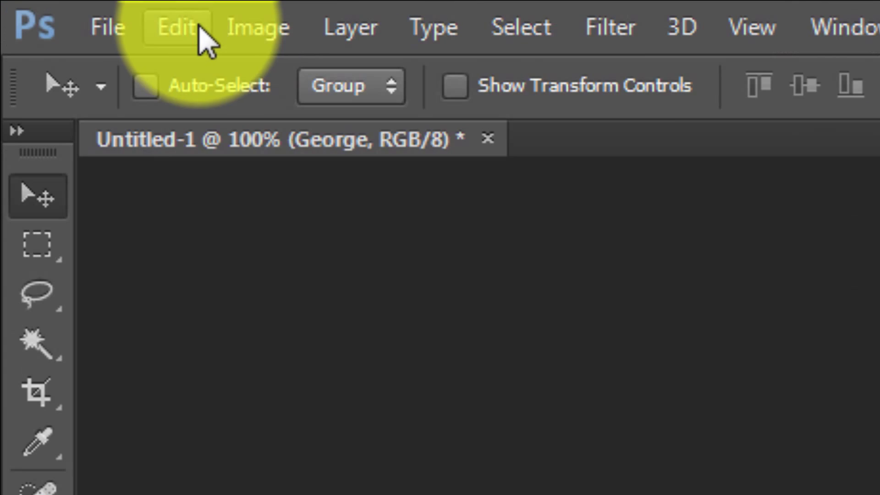
Step: Rotate the name text counter-clockwise with Free Transform so it runs diagonally upward, and apply the transformation
left_click(61, 9)
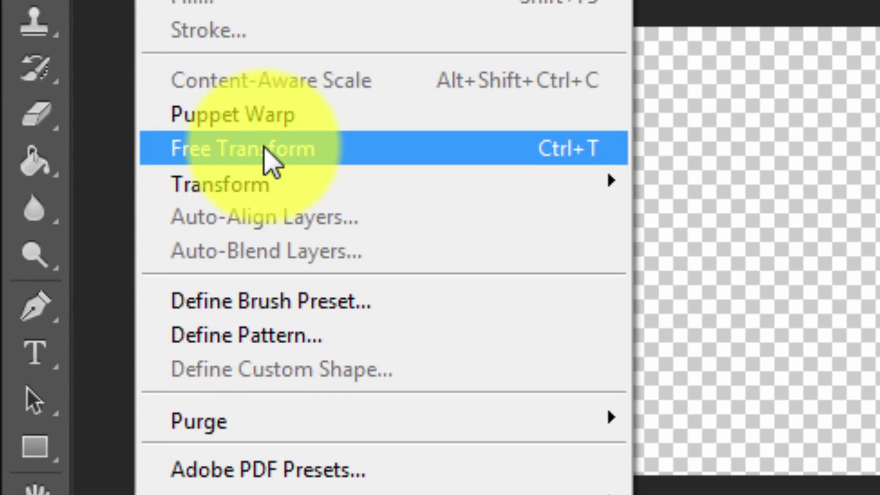
left_click(266, 148)
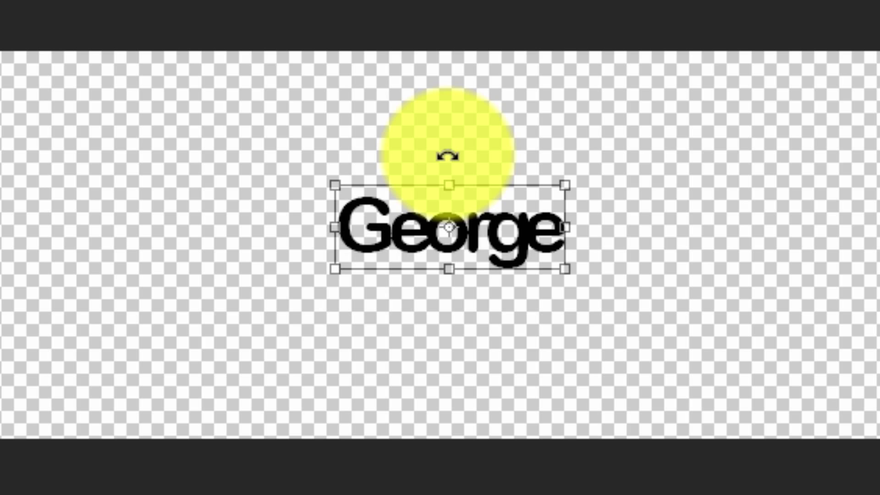
left_click_drag(458, 149, 410, 185)
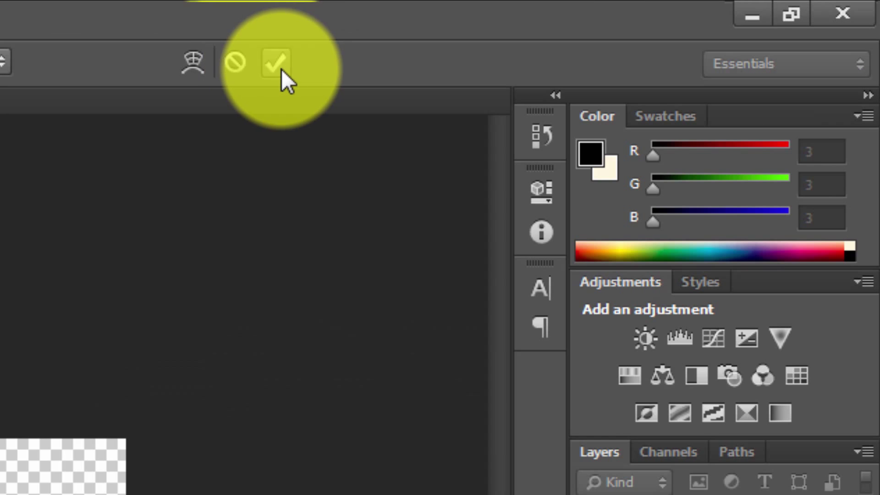
left_click(276, 62)
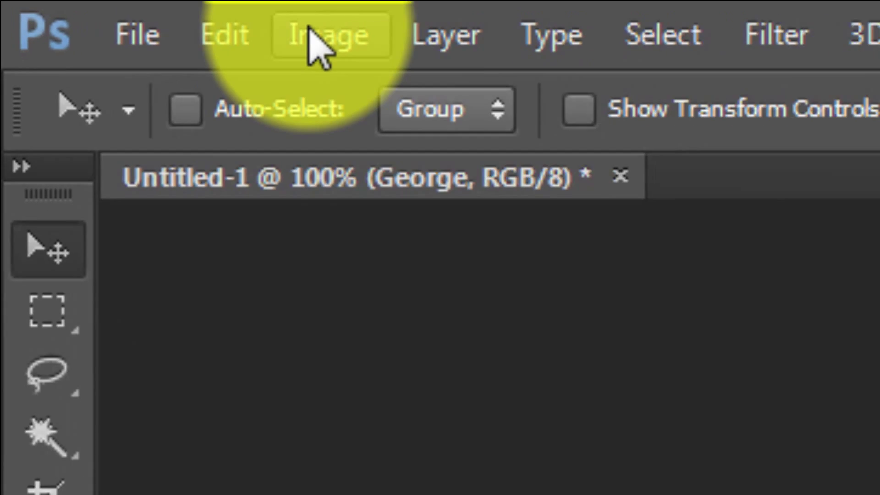
Step: Trim the canvas around the rotated text based on transparent pixels, on the top, bottom, left and right sides
left_click(199, 20)
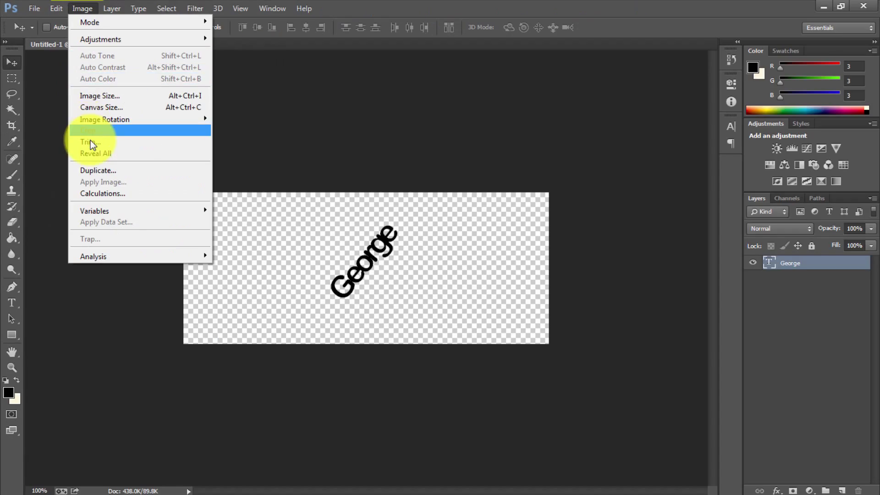
left_click(90, 142)
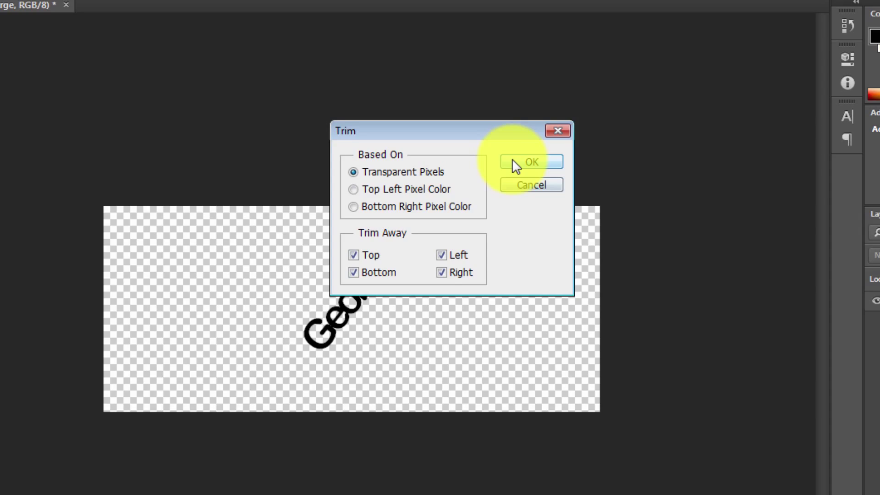
left_click(553, 164)
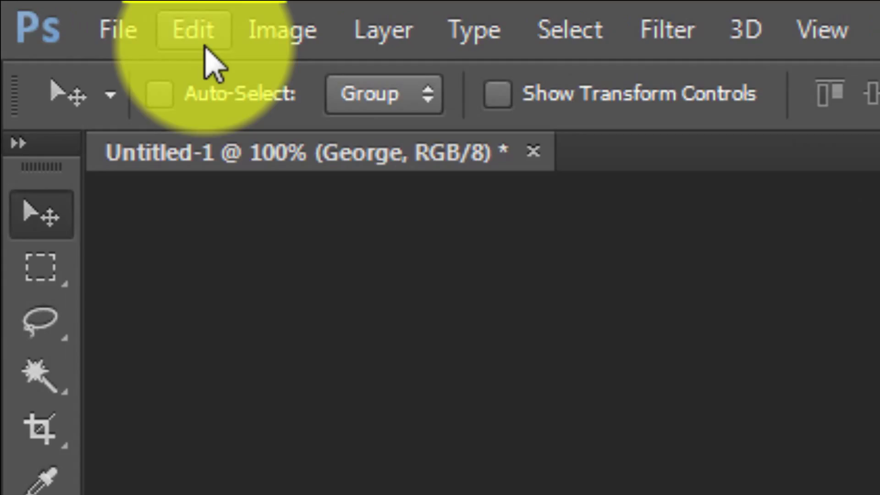
Step: Define the trimmed text as a pattern, named with the first name followed by "Watermark Pattern"
left_click(198, 32)
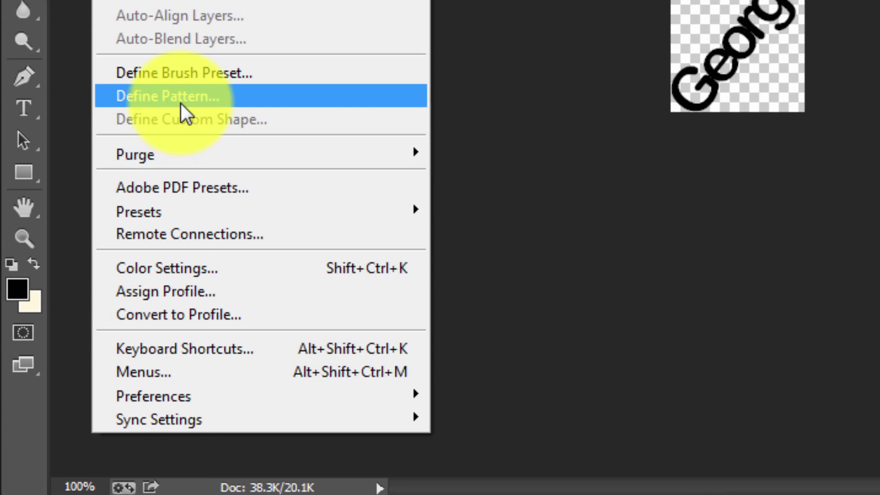
left_click(180, 103)
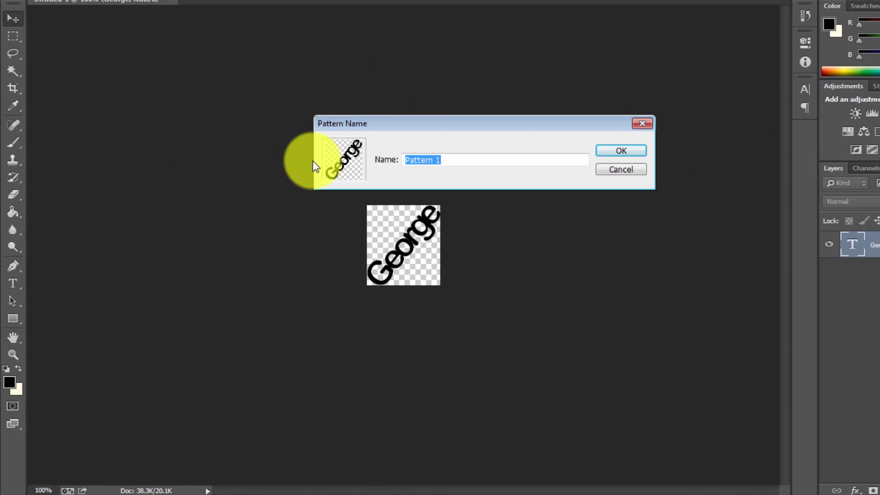
type("George Watermark")
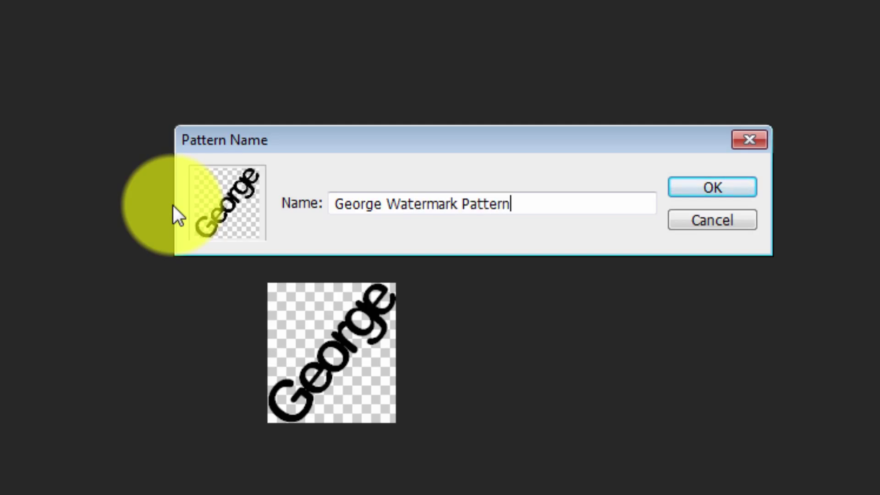
key("Return")
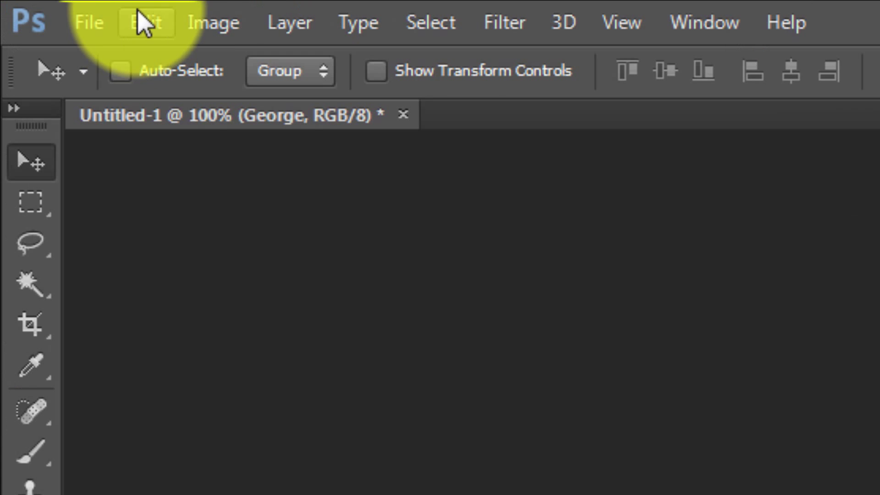
Step: Open the tiger photo from the Desktop folder as the image for the watermark
left_click(35, 8)
left_click(56, 46)
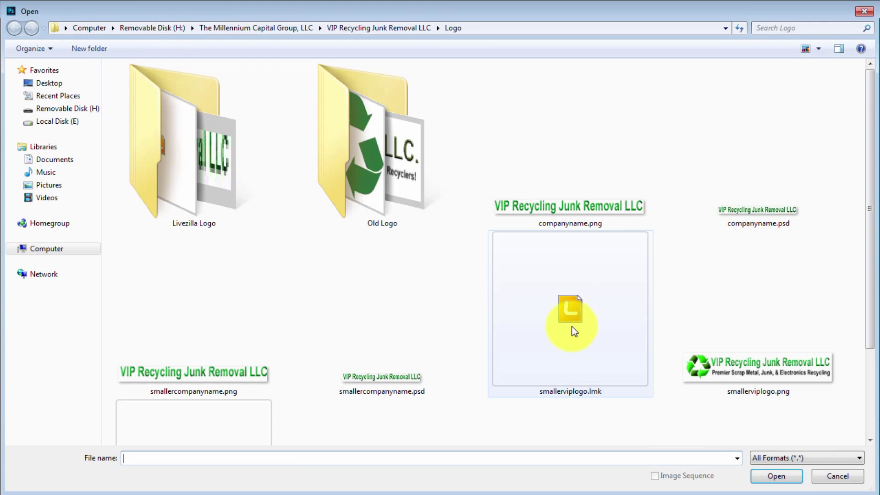
left_click(46, 83)
double_click(692, 360)
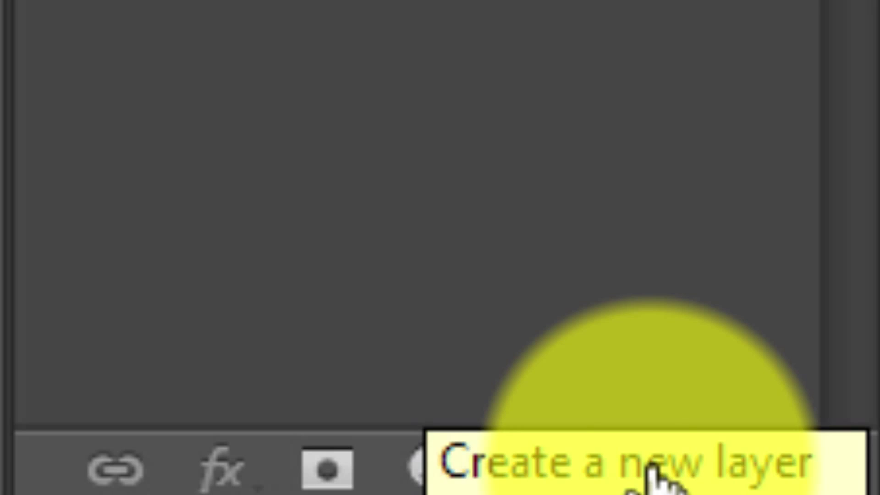
Step: Add a new layer above the tiger photo and set up a Pattern fill using the newly defined diagonal name pattern
left_click(649, 472)
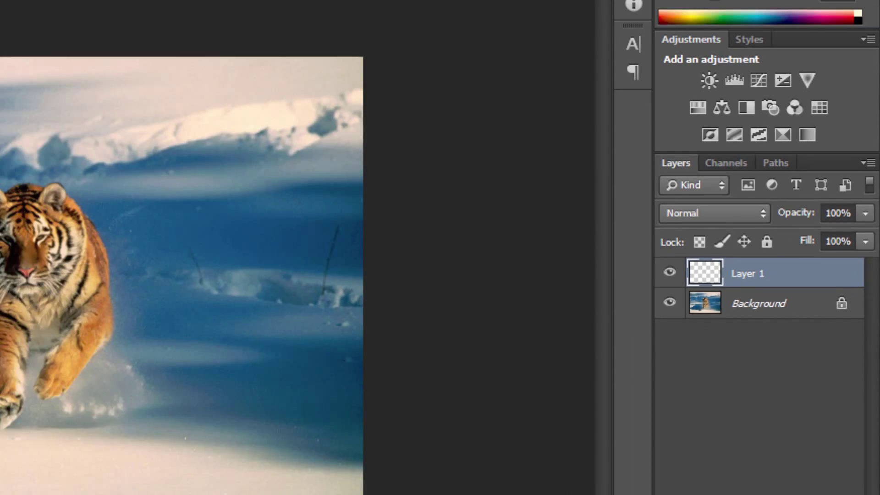
left_click(163, 26)
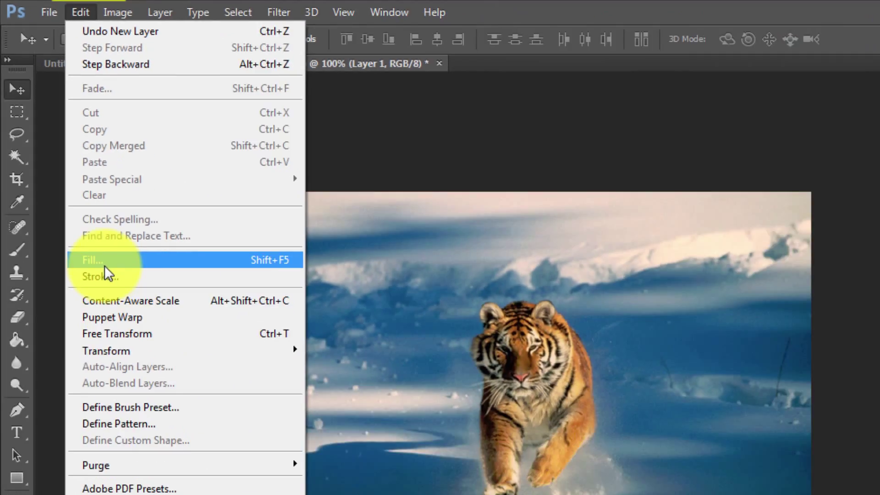
left_click(103, 265)
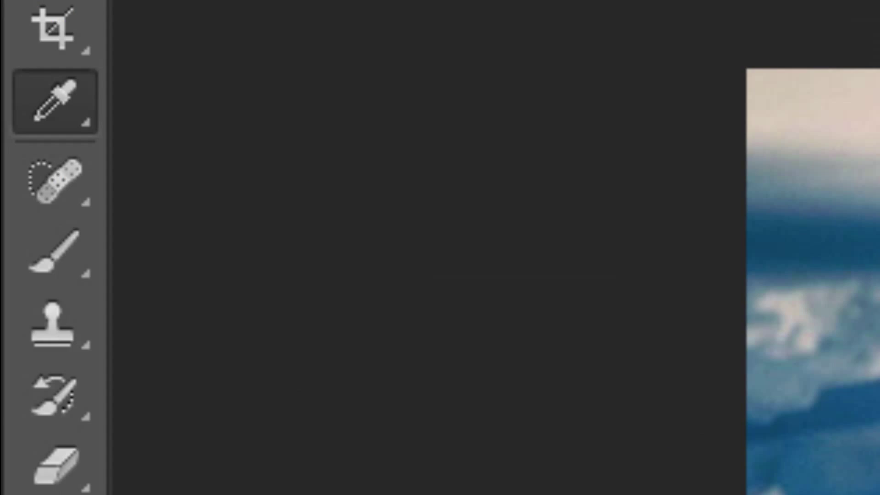
left_click(805, 171)
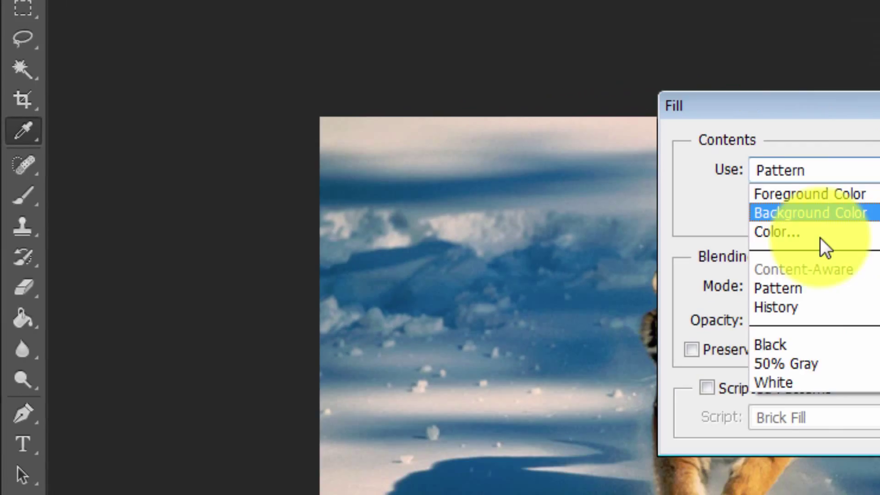
left_click(304, 247)
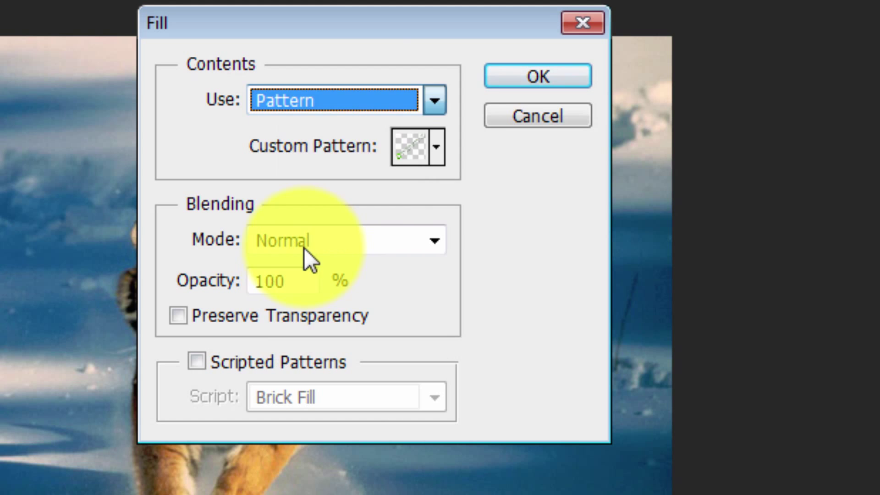
left_click(439, 143)
left_click(274, 307)
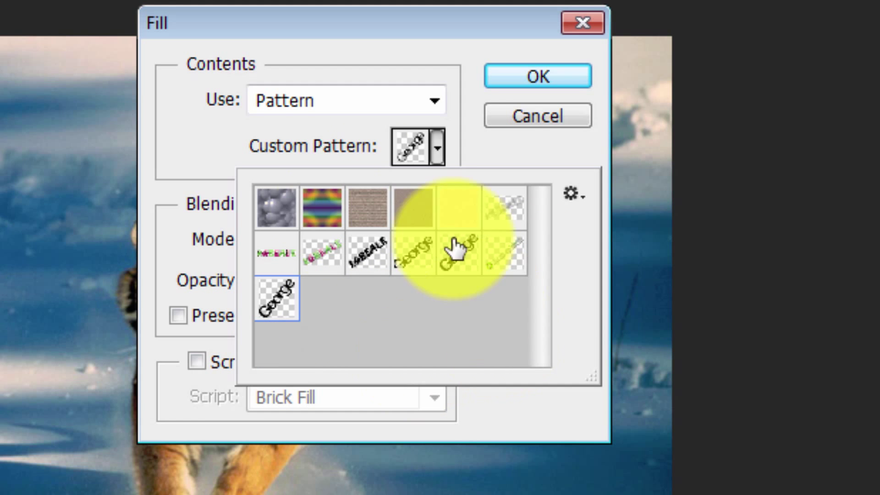
Step: Delete the older duplicate name pattern from the custom pattern list and apply the pattern fill to the new layer
right_click(467, 272)
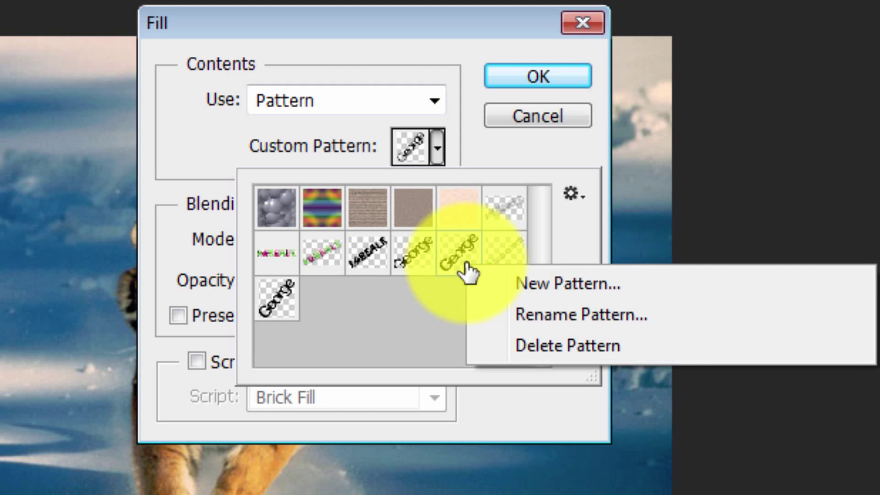
left_click(540, 349)
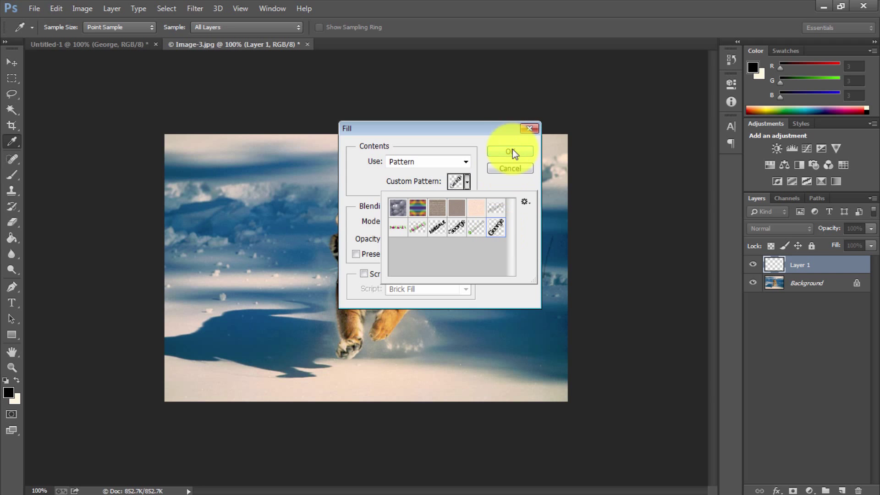
left_click(513, 152)
left_click(513, 153)
key("v")
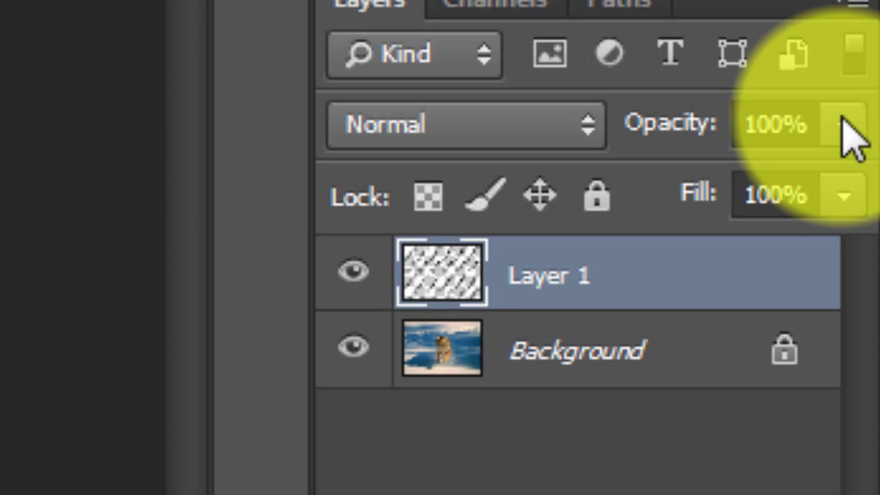
Step: Set the watermark layer's opacity to 24% and its blend mode to Overlay
left_click(843, 123)
left_click_drag(837, 183, 717, 191)
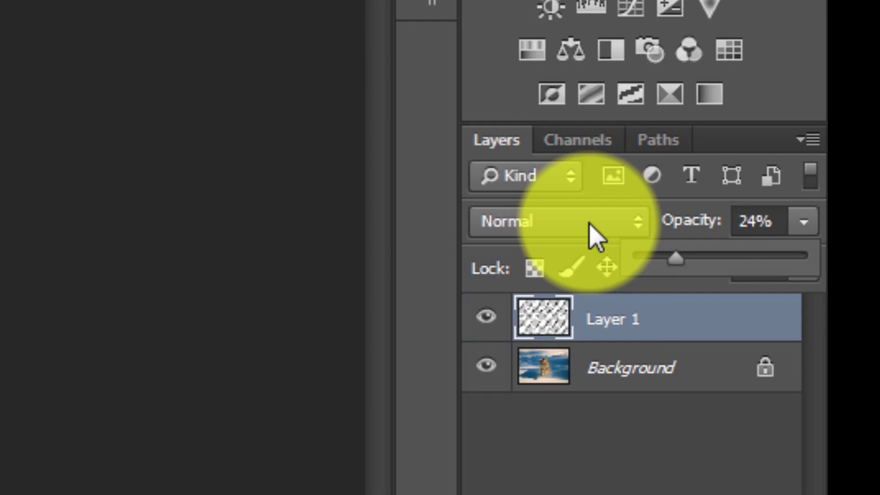
left_click(793, 231)
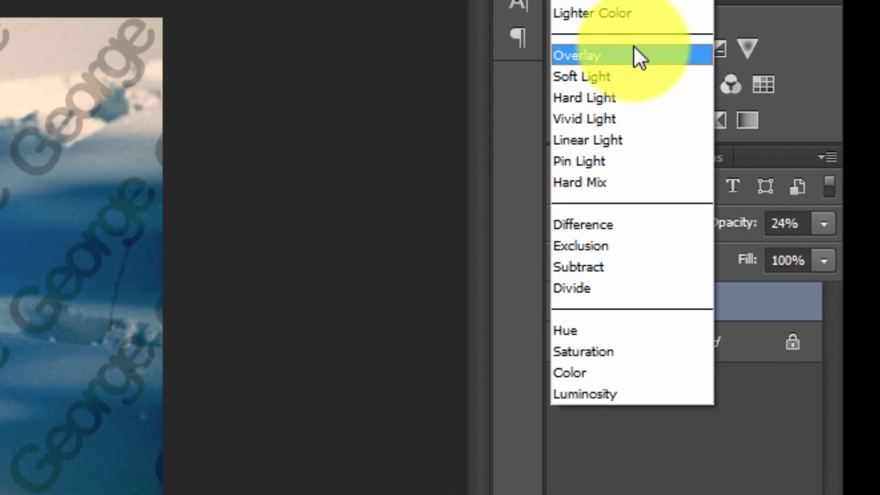
left_click(575, 15)
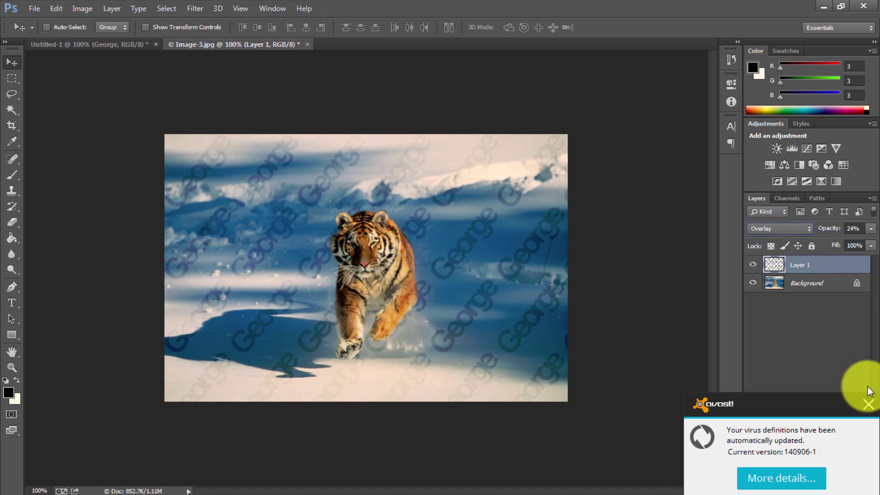
left_click(869, 404)
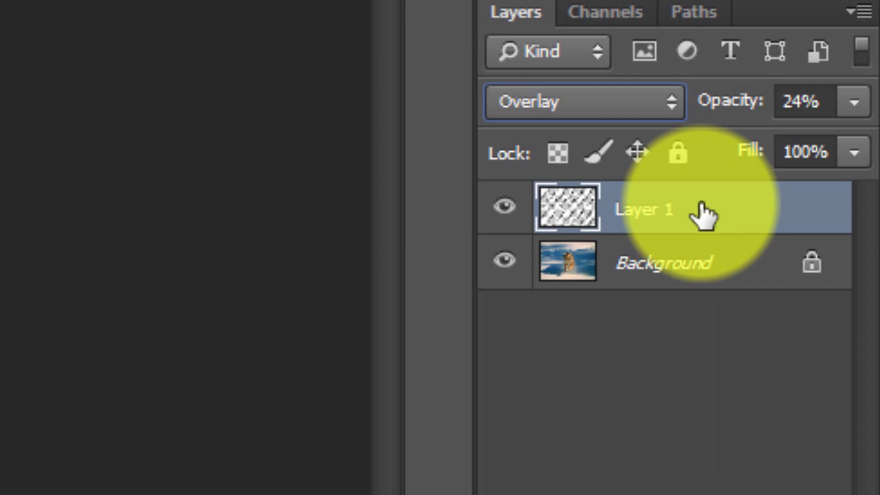
Step: Convert the watermark layer to a smart object, and delete that layer from the tiger photo
right_click(821, 266)
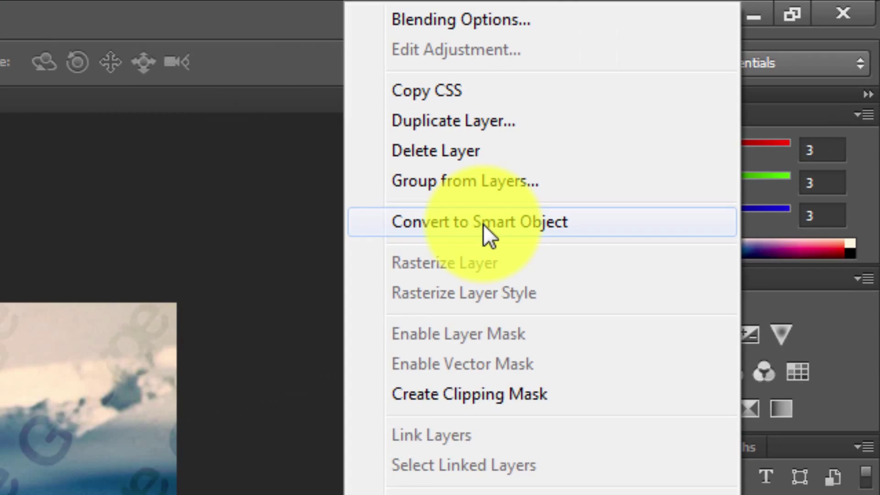
left_click(376, 296)
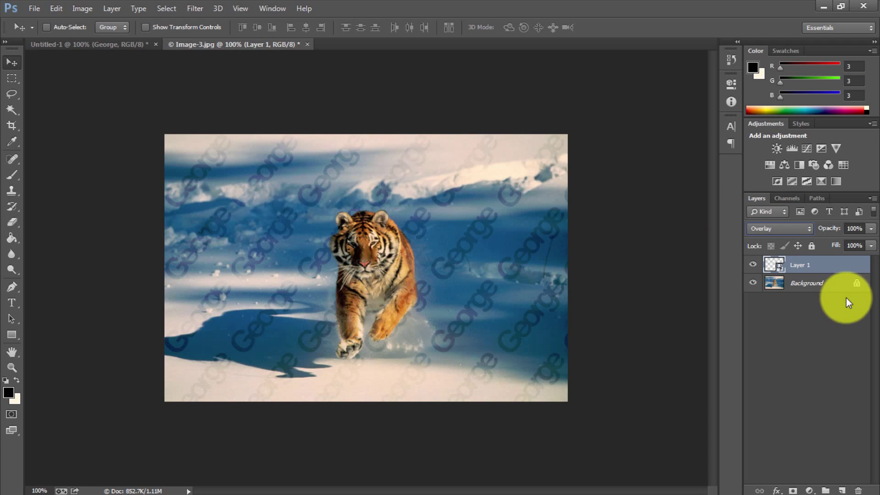
left_click_drag(834, 265, 858, 491)
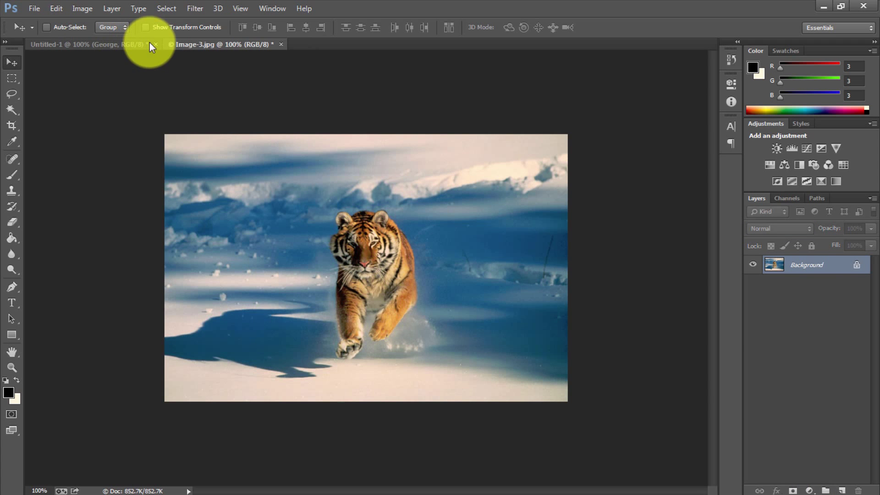
Step: Switch to the rotated name text document and set the foreground color to white, ffffff
left_click(127, 45)
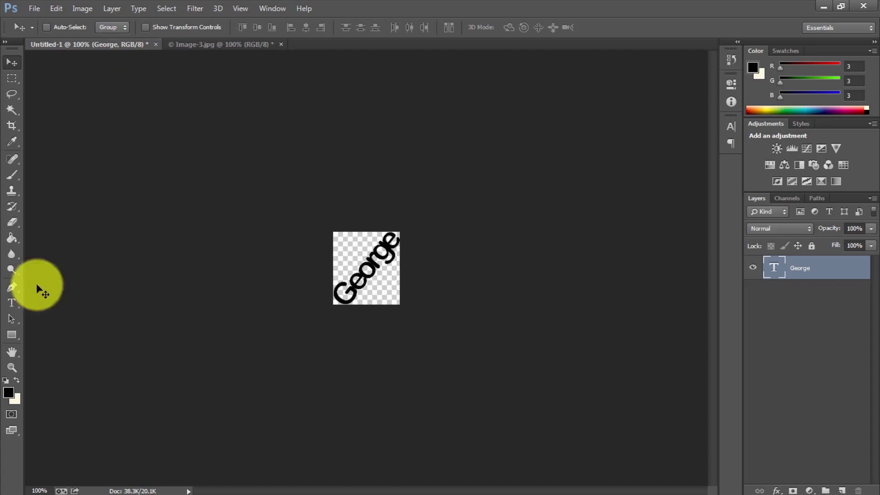
left_click(9, 393)
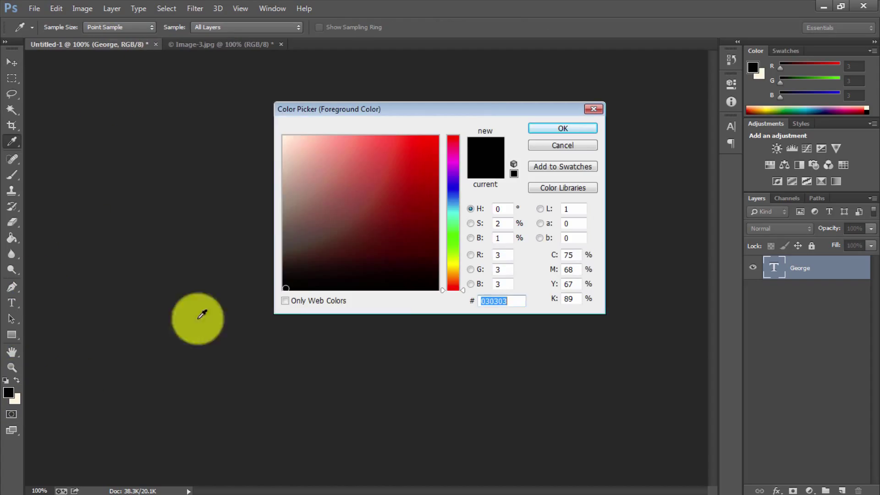
left_click_drag(286, 147, 298, 111)
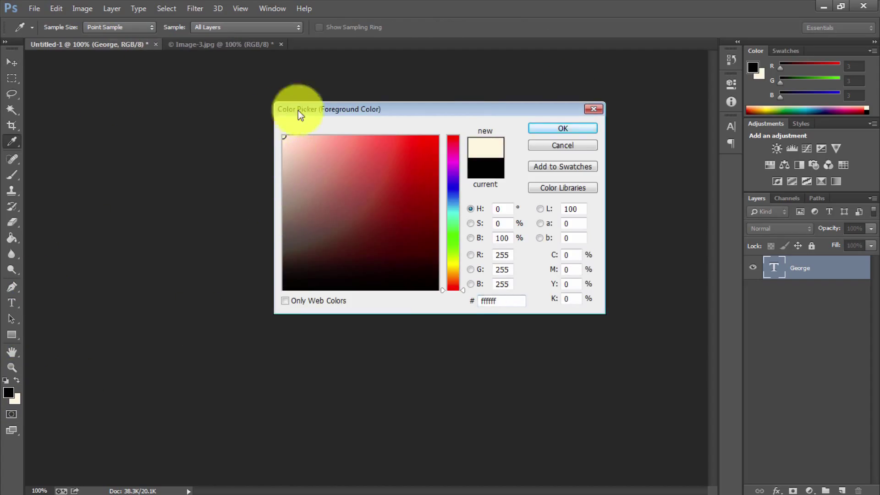
left_click(569, 130)
key("v")
mouse_move(393, 236)
left_mouse_down()
mouse_move(362, 280)
mouse_move(390, 243)
mouse_move(383, 239)
mouse_move(392, 242)
left_mouse_up()
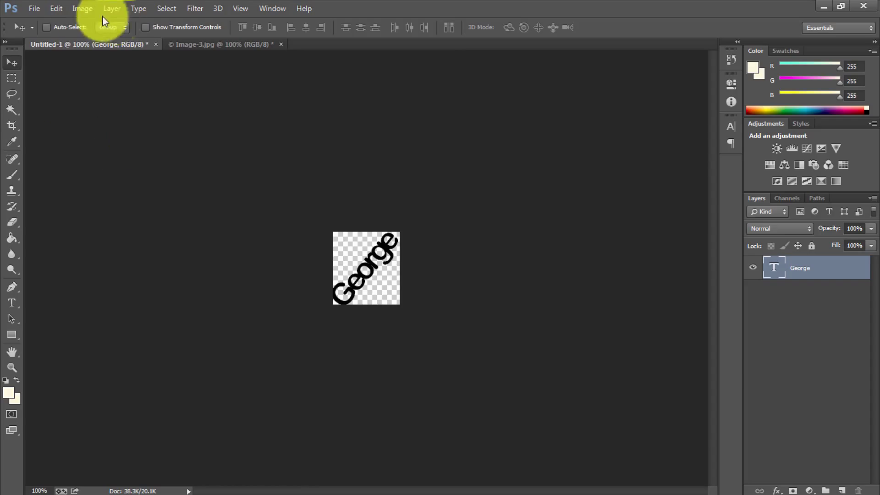
left_click(58, 9)
left_click(64, 46)
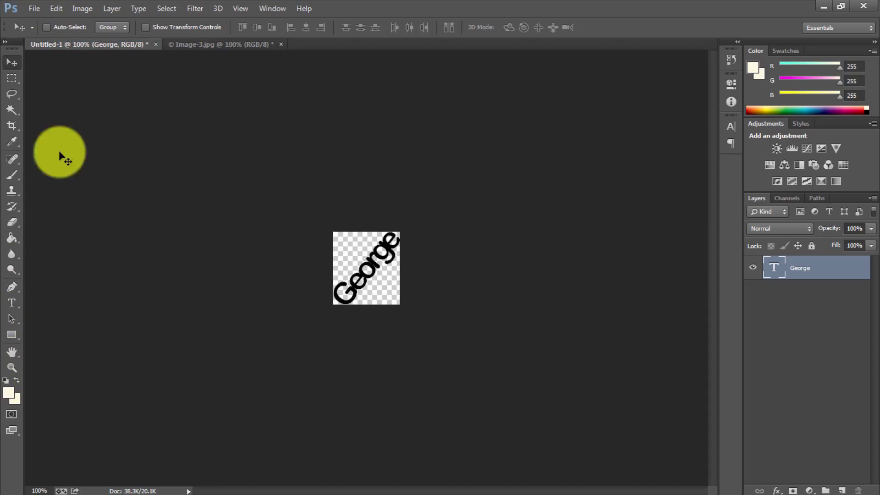
Step: Select all of the rotated name text, change its text color to white, and commit the edit
left_click(12, 302)
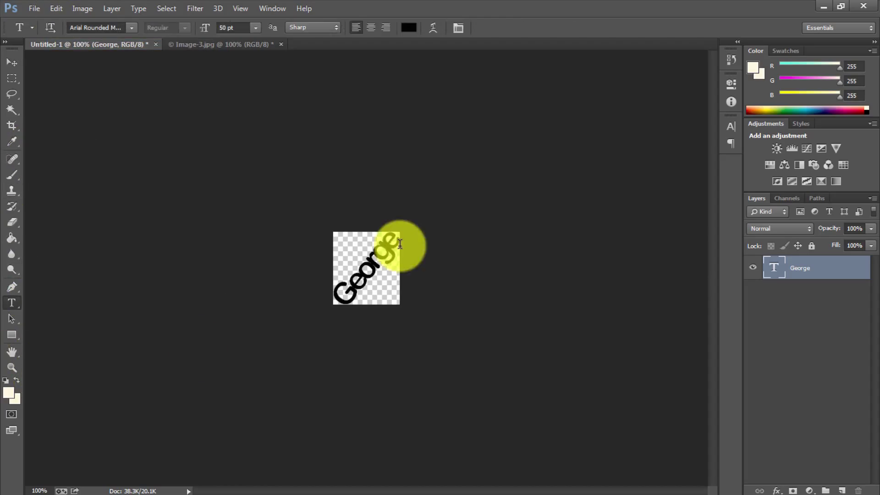
double_click(388, 241)
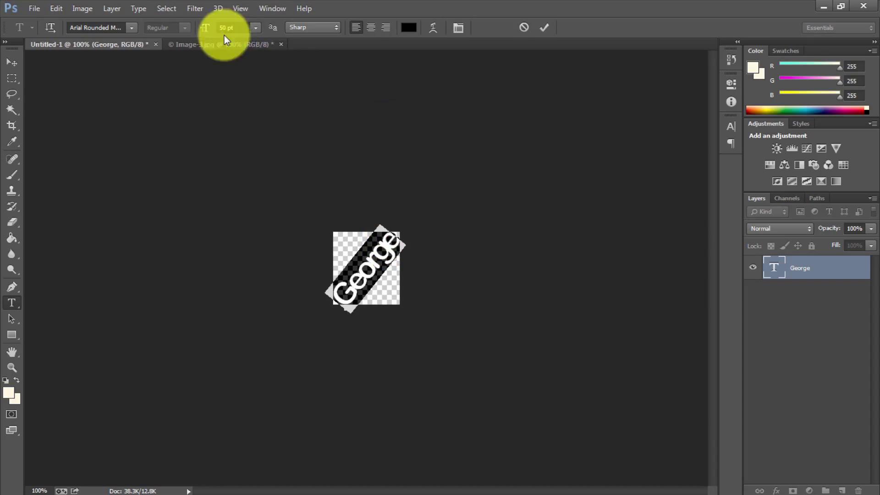
left_click(408, 27)
left_click(279, 132)
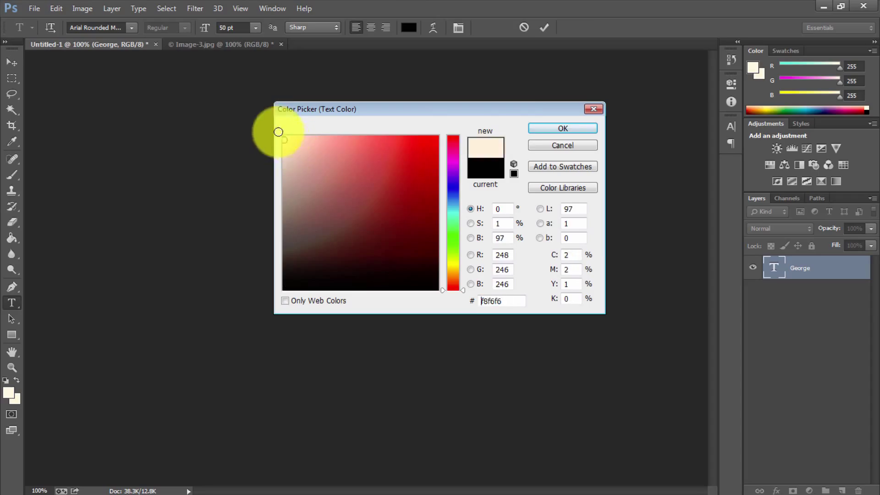
left_click(549, 128)
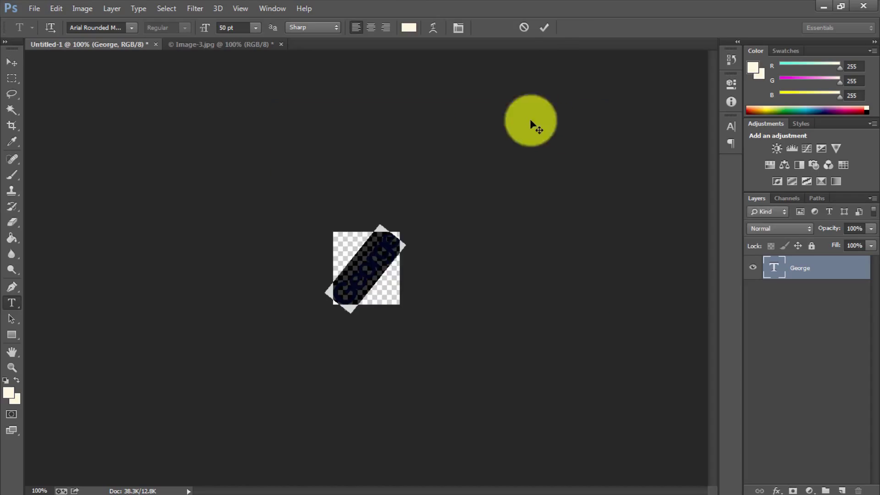
left_click(547, 28)
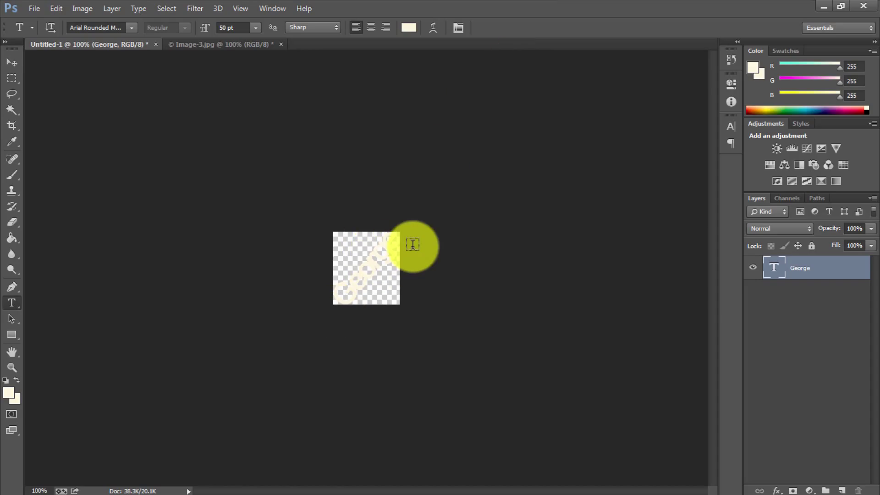
Step: Define the white text as a pattern, named with the first name followed by "White Watermark Pattern"
left_click(56, 7)
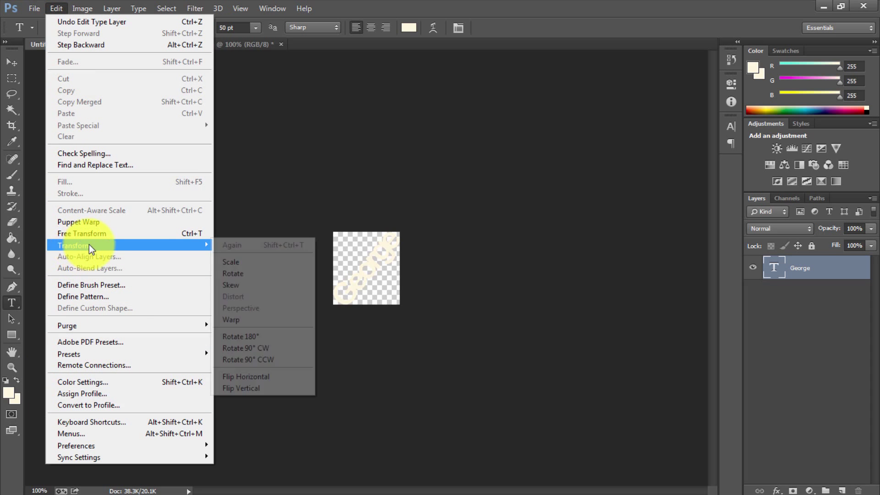
left_click(85, 296)
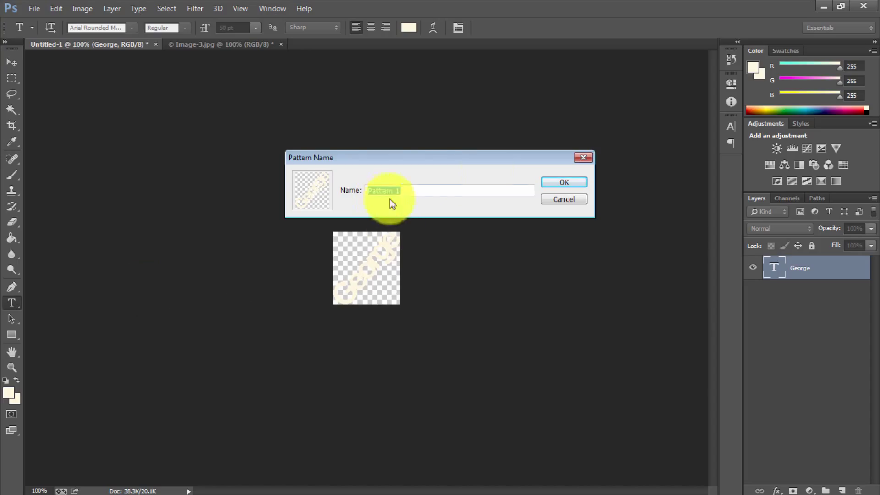
type("George ")
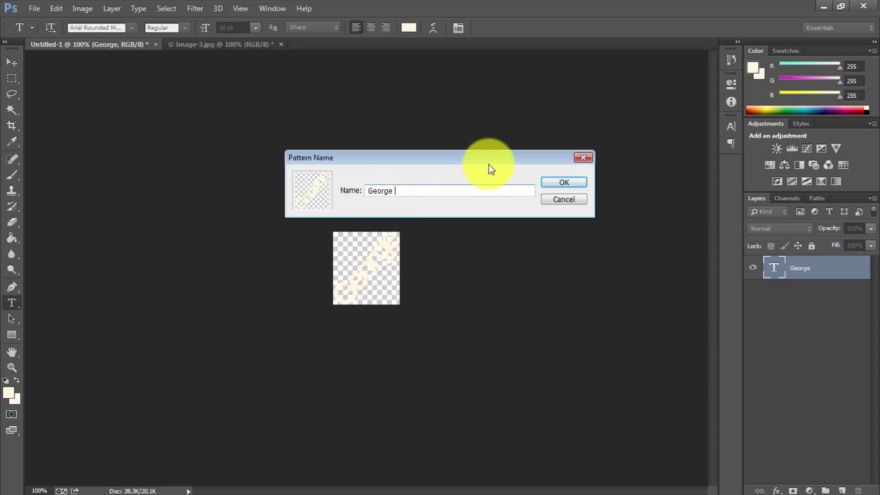
type("White Watermark Pattern")
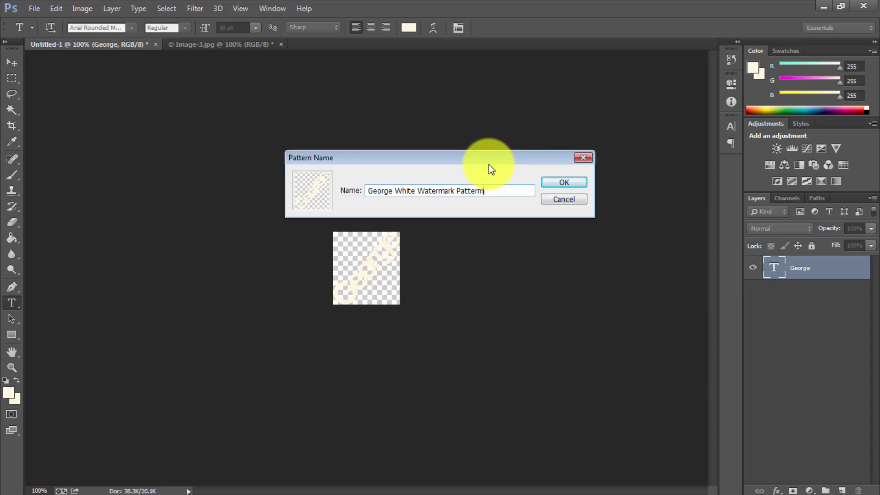
key("Return")
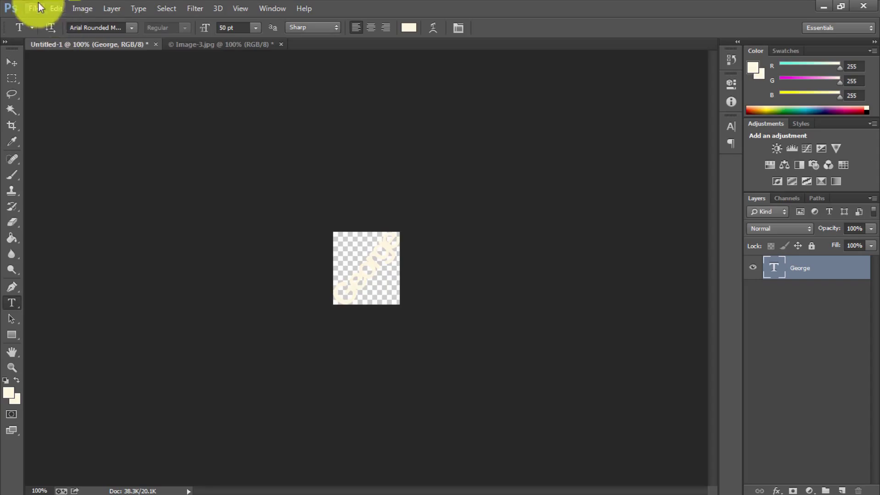
left_click(57, 7)
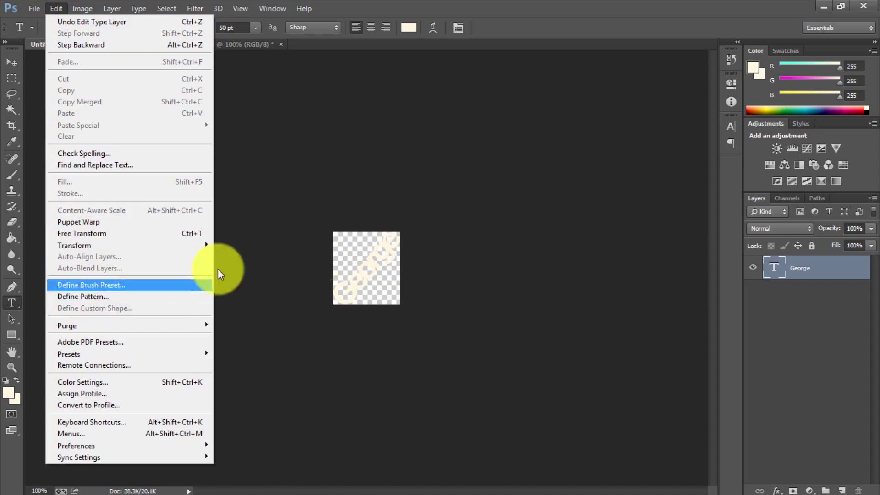
left_click(353, 170)
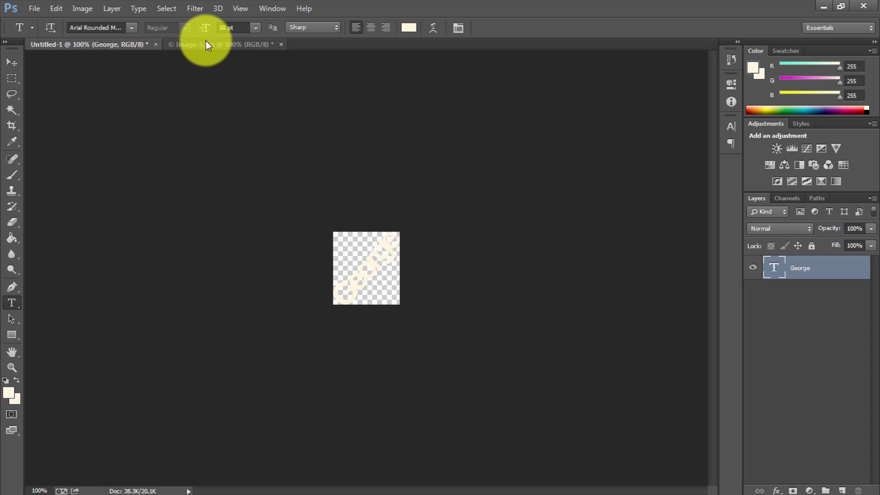
Step: Switch to the tiger photo document and add a new empty layer above the background
left_click(235, 45)
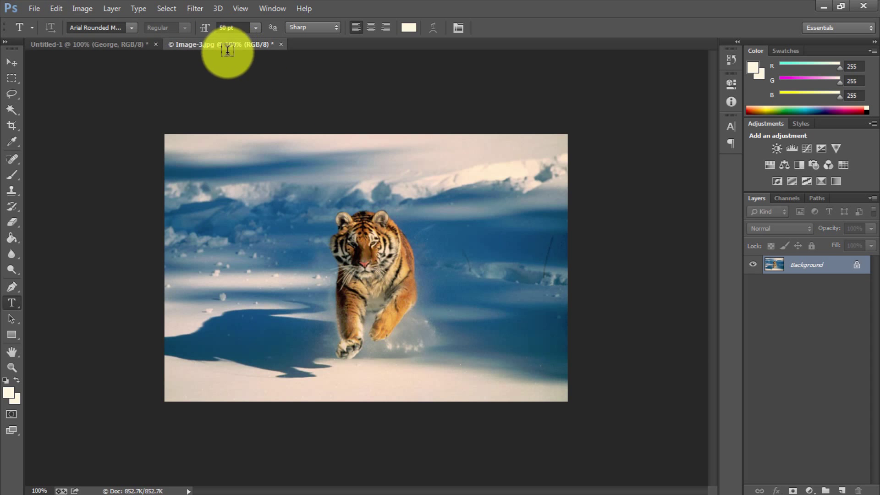
left_click(843, 491)
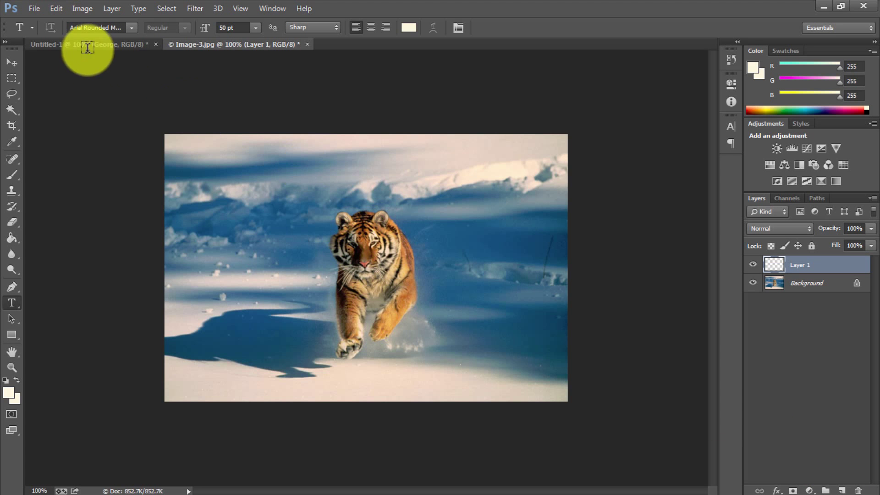
Step: Fill the new layer with the white name watermark pattern and convert the layer to a smart object
left_click(56, 9)
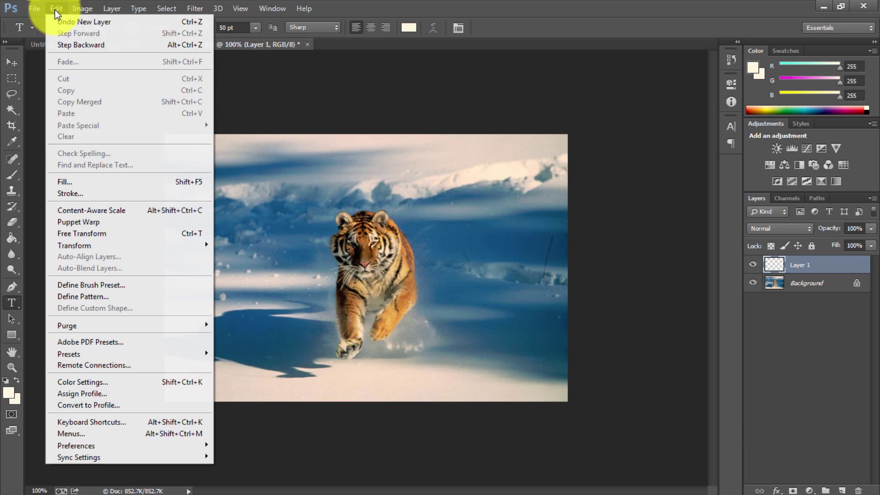
left_click(69, 182)
left_click(466, 183)
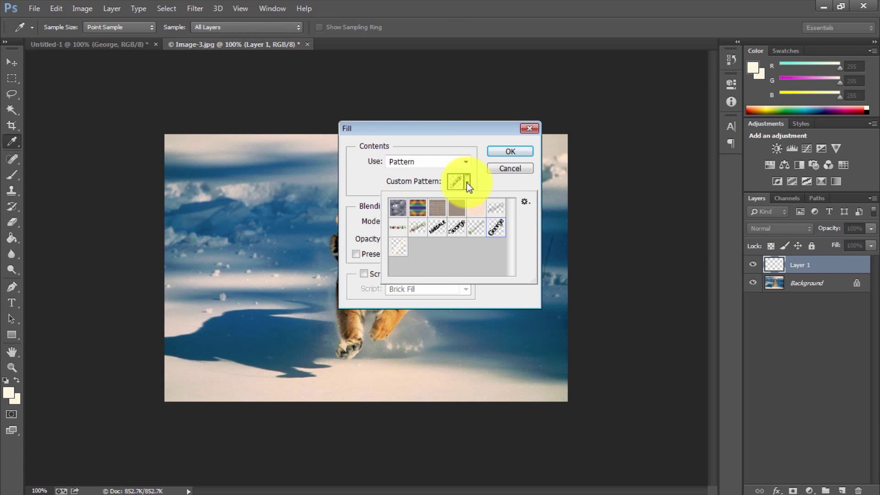
left_click(398, 247)
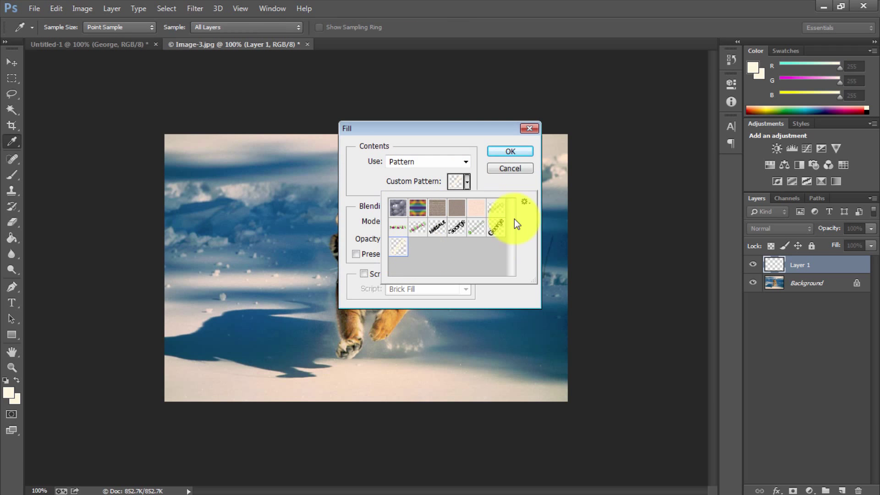
left_click(518, 151)
left_click(518, 150)
key("t")
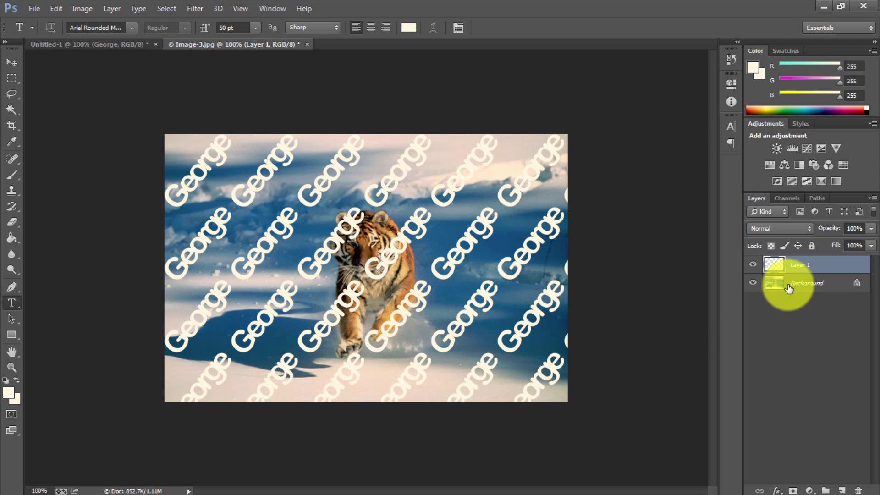
right_click(818, 269)
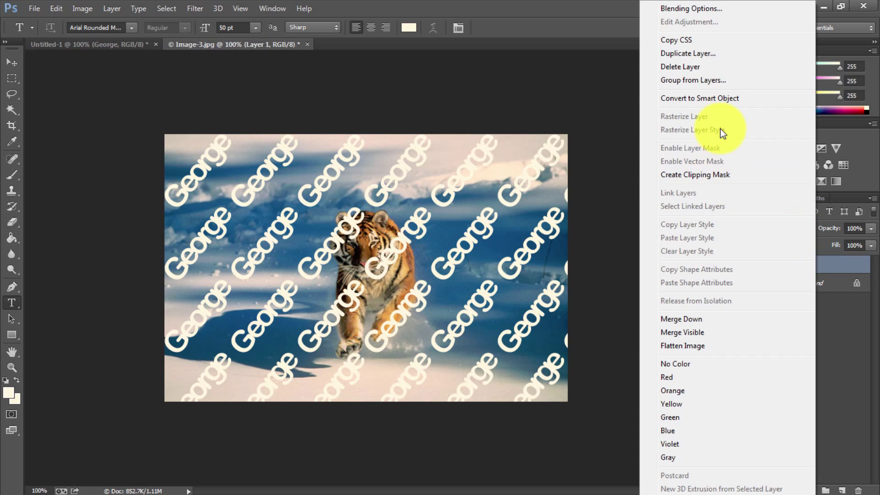
left_click(716, 97)
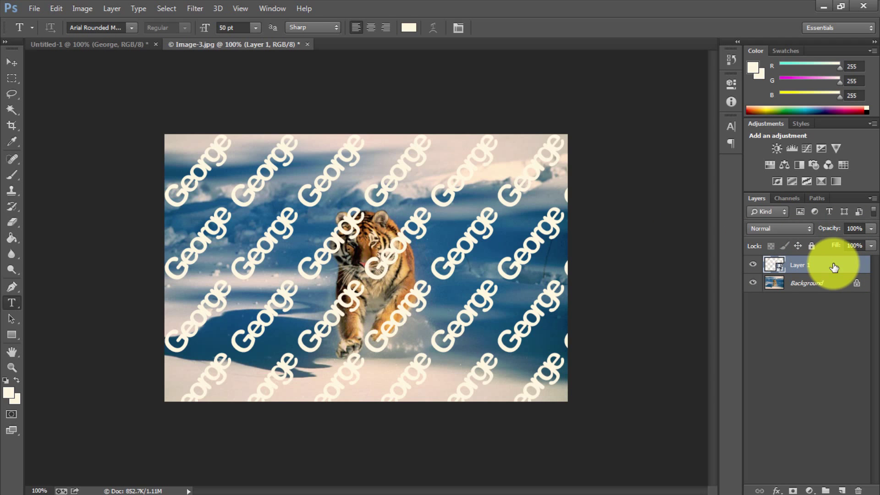
Step: Set the white watermark layer's opacity to 20% and its blend mode to Overlay
left_click(872, 228)
left_click_drag(851, 243, 829, 250)
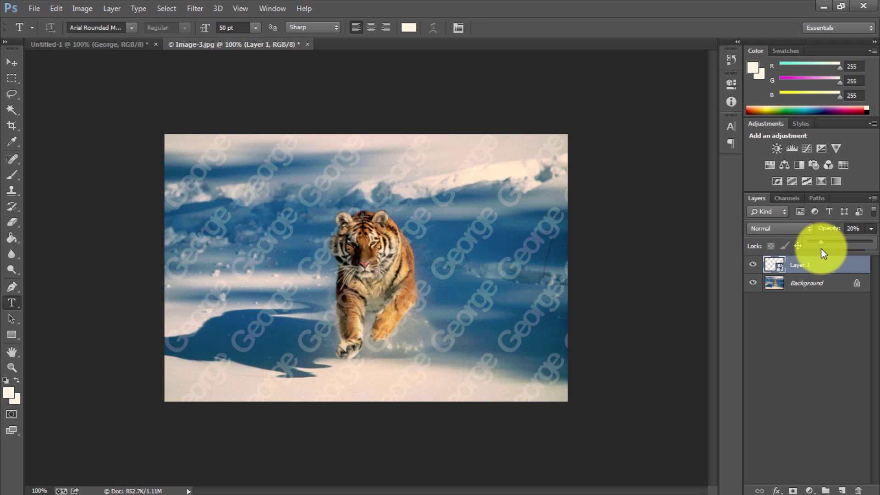
left_click(769, 232)
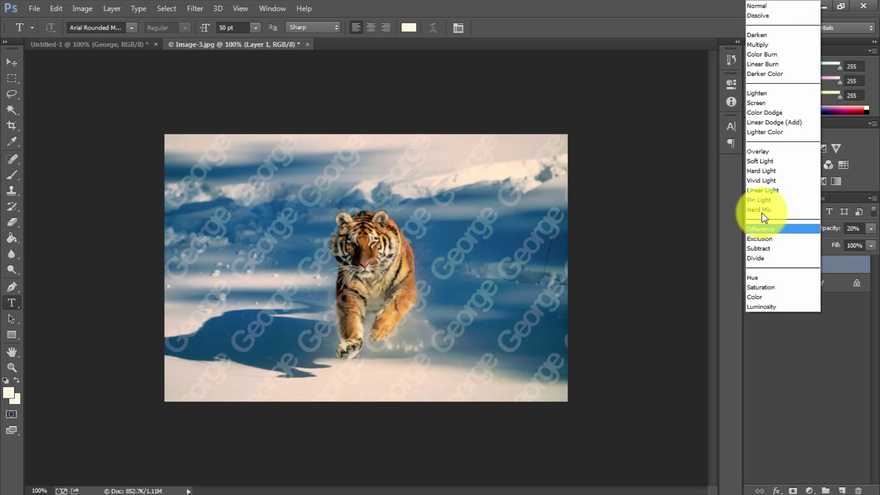
left_click(769, 151)
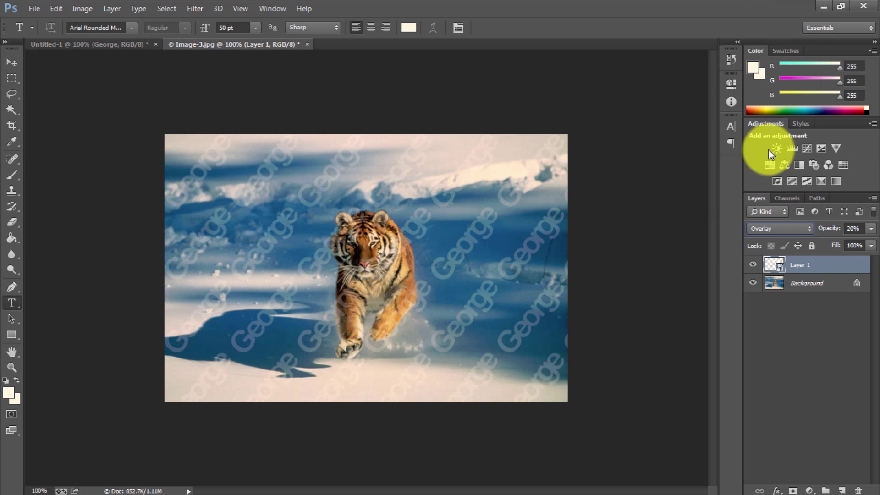
left_click(658, 242)
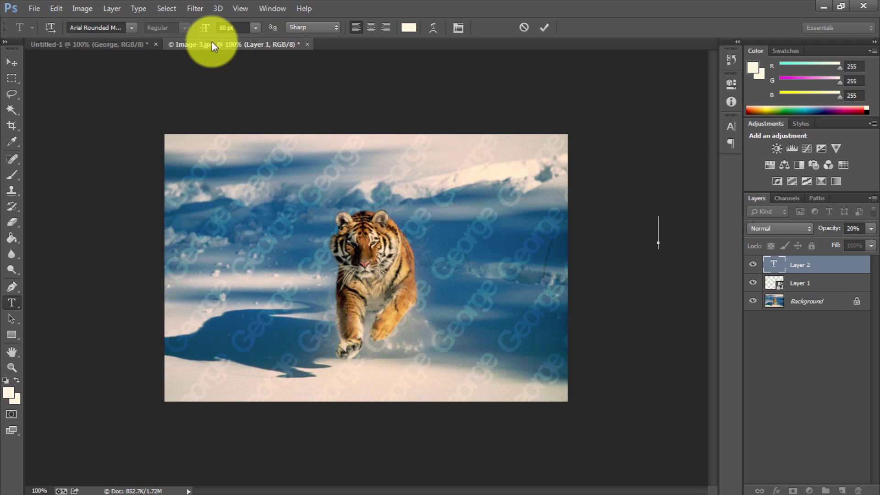
left_click(33, 9)
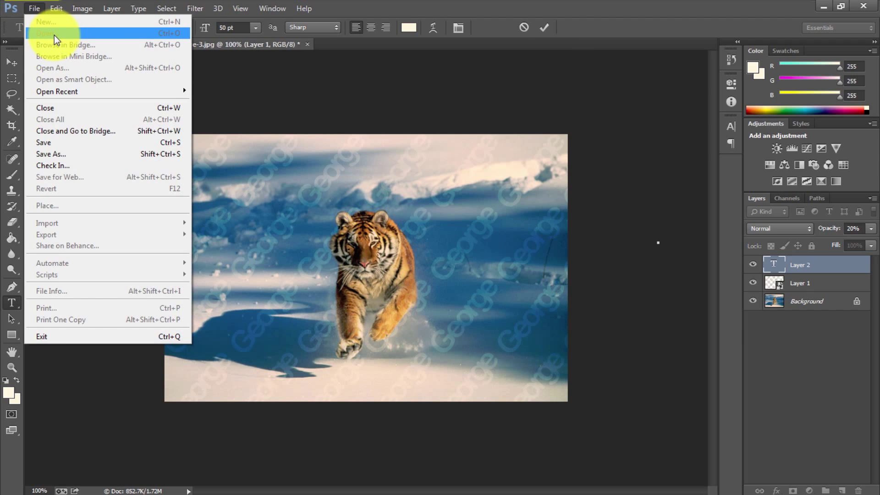
left_click(567, 73)
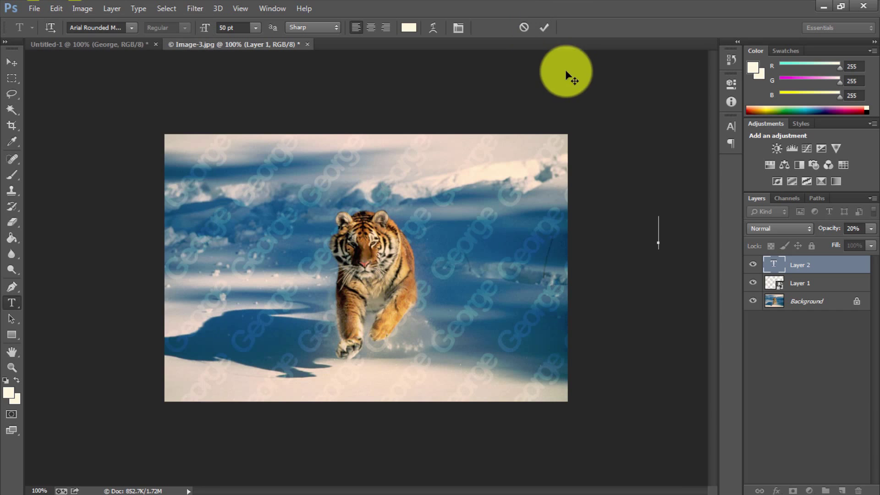
left_click(547, 32)
Step: Try to open Image-3.jpg from the desktop again as a second document
left_click(34, 8)
left_click(50, 32)
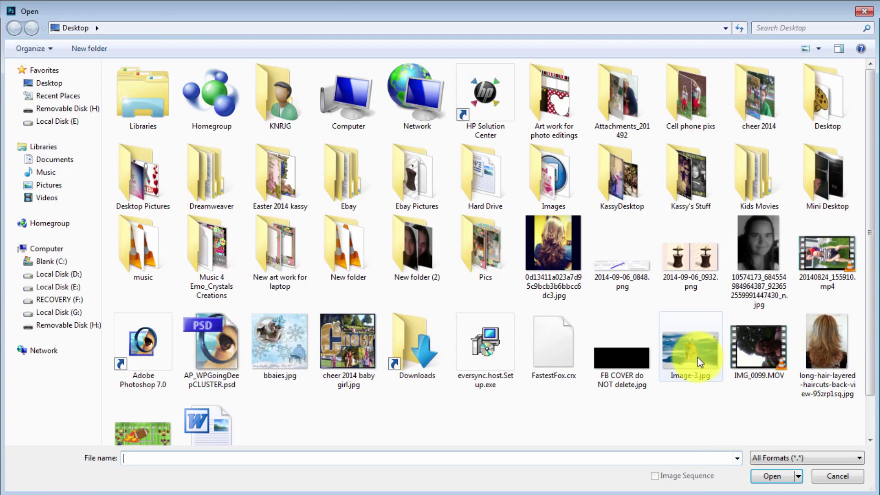
double_click(691, 350)
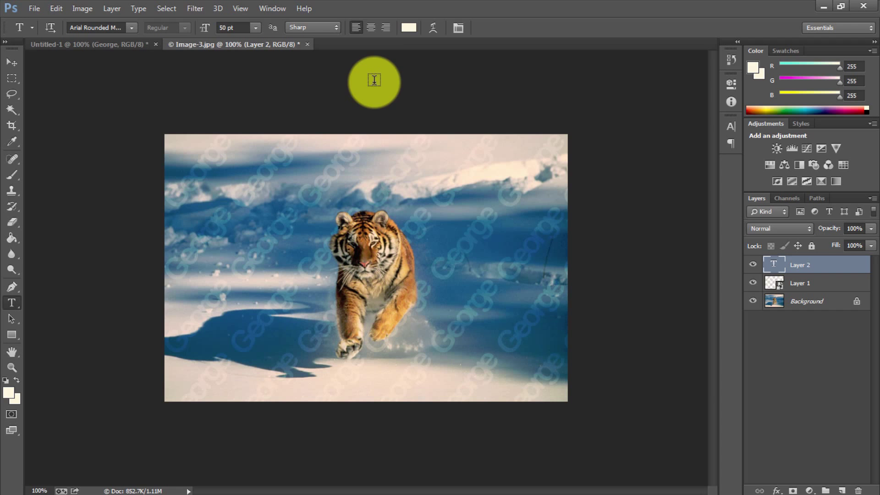
Step: Switch to the Move tool and, on the Windows desktop, rename Image-3.jpg to 125423.jpg
left_click(11, 62)
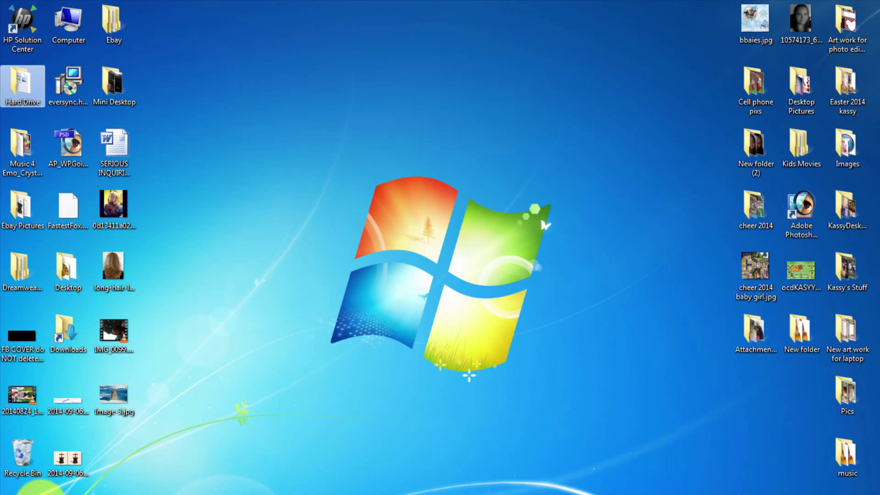
left_click(113, 399)
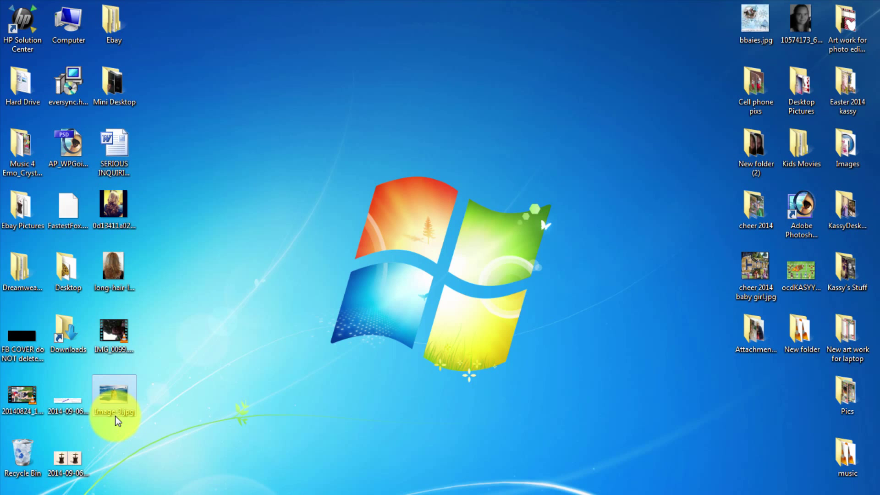
left_click(117, 420)
type("125423")
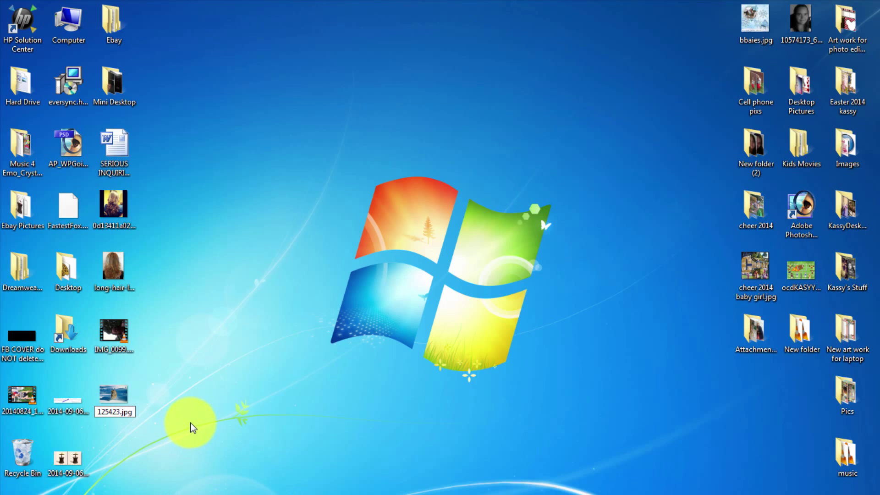
key("Return")
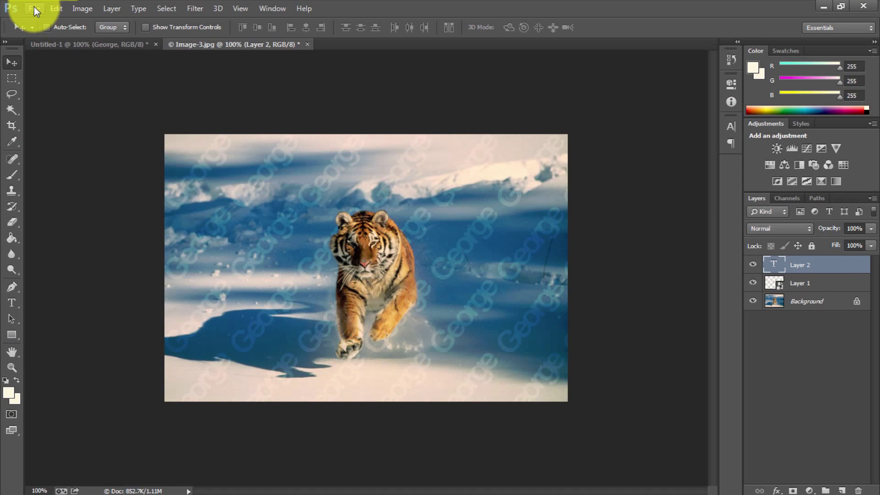
Step: Switch back to Photoshop and open 125423.jpg from the desktop
left_click(34, 7)
left_click(37, 28)
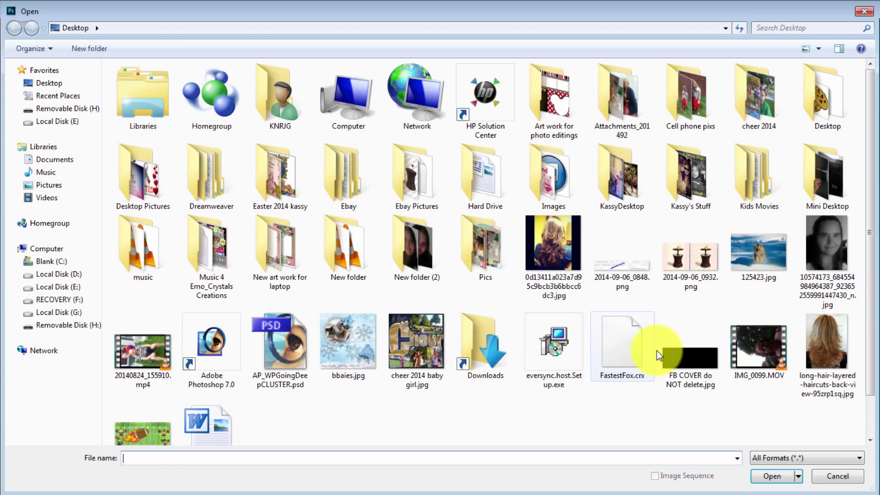
left_click(764, 275)
double_click(764, 275)
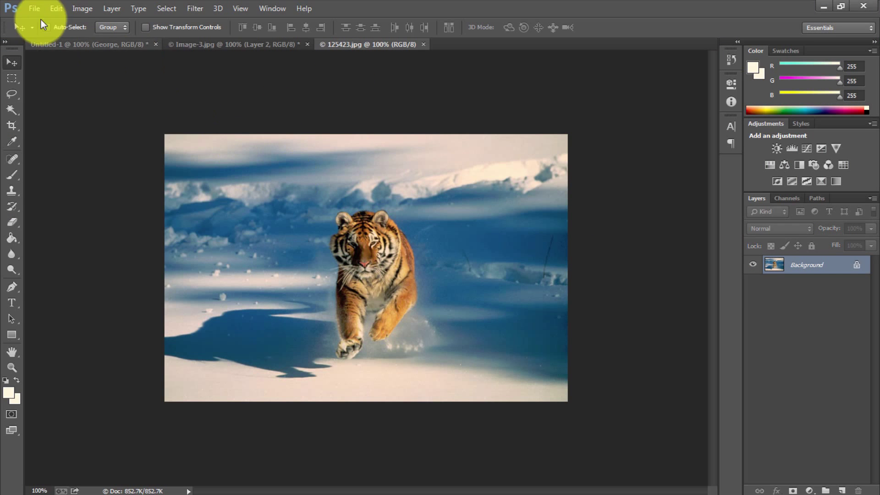
Step: Try filling the Background layer of 125423.jpg with the black name watermark pattern, and undo the fill
left_click(57, 8)
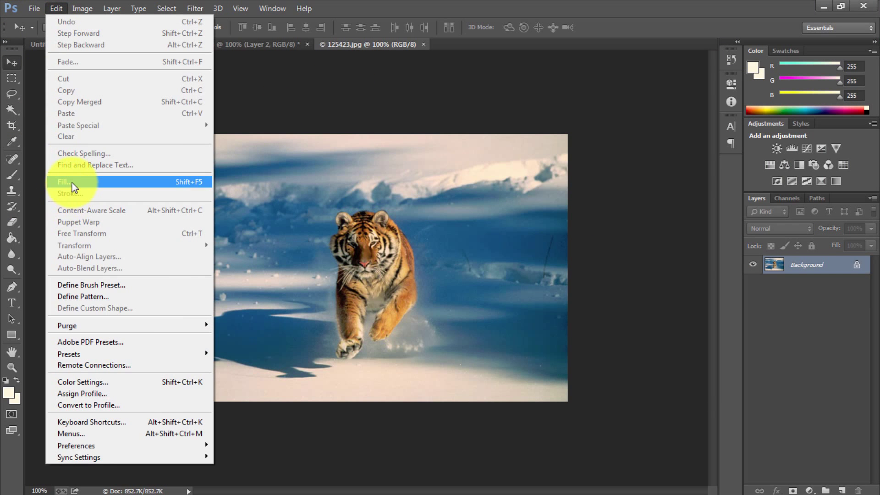
left_click(72, 182)
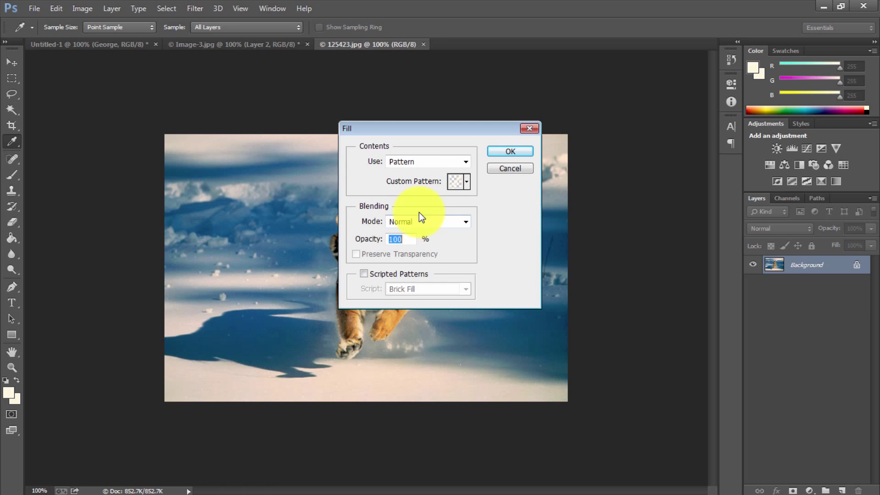
left_click(467, 182)
left_click(497, 227)
left_click(513, 150)
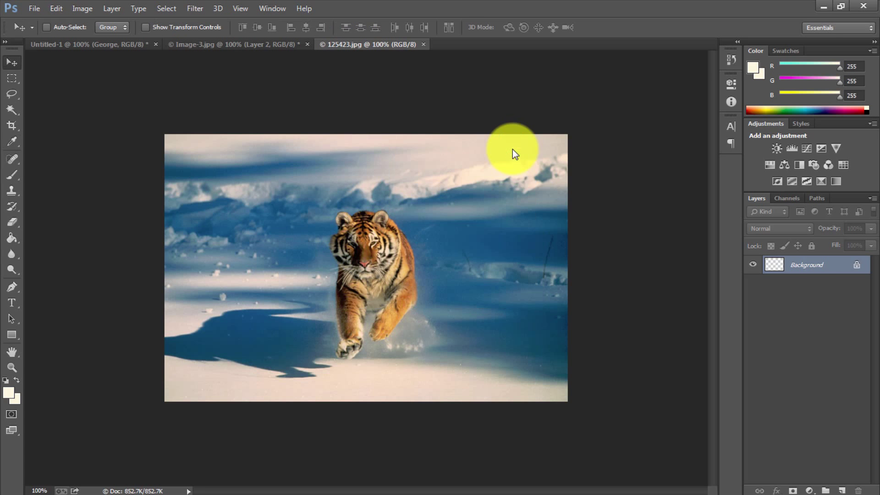
key("v")
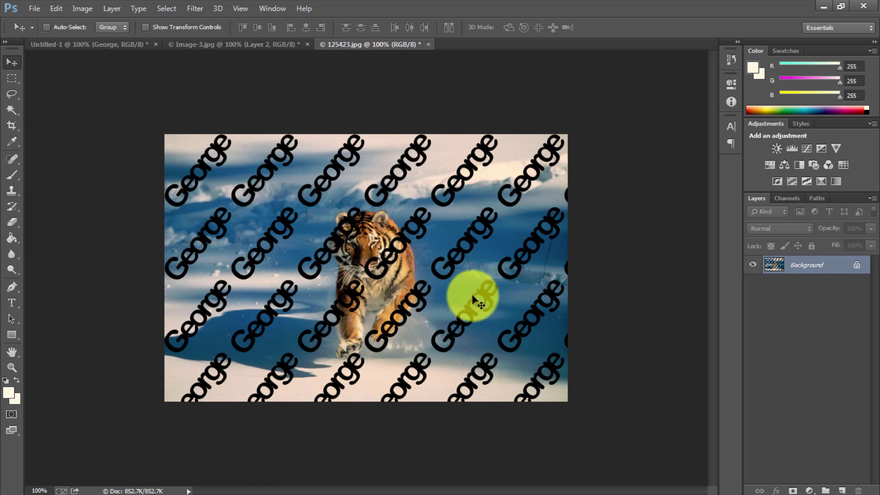
key("ctrl+z")
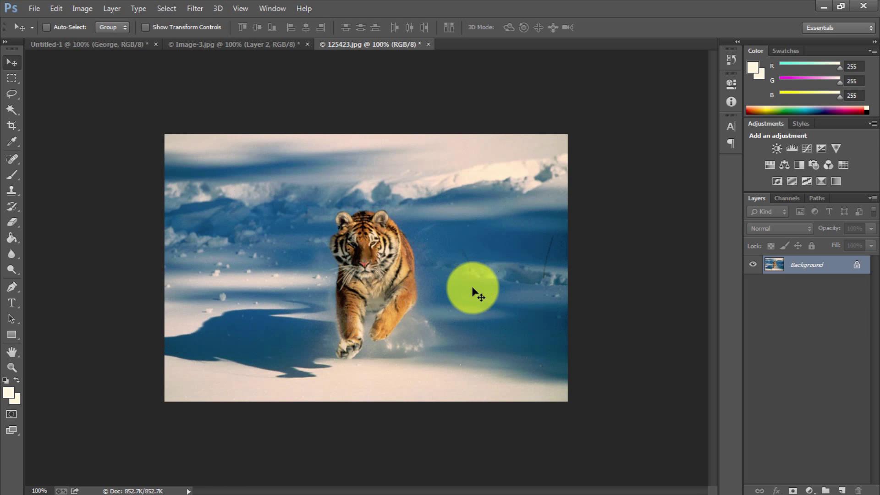
Step: Add a new layer above the background of 125423.jpg and fill it with the black name watermark pattern
left_click(842, 490)
left_click(59, 11)
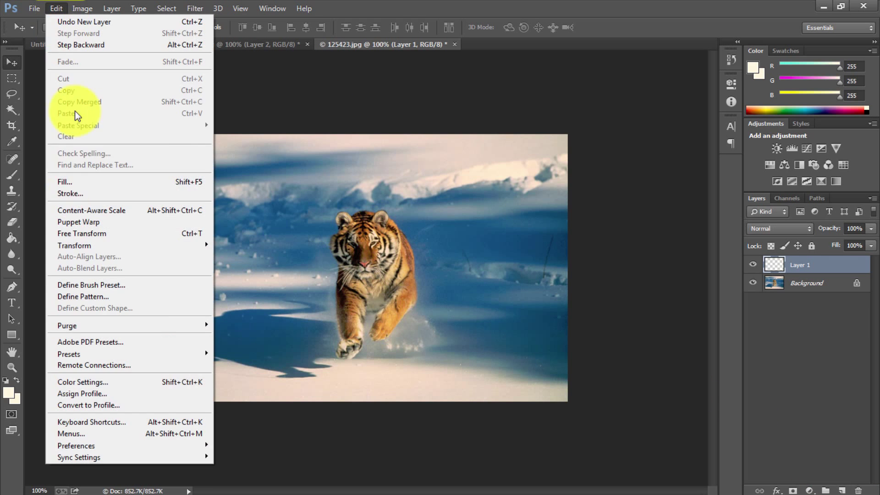
left_click(74, 182)
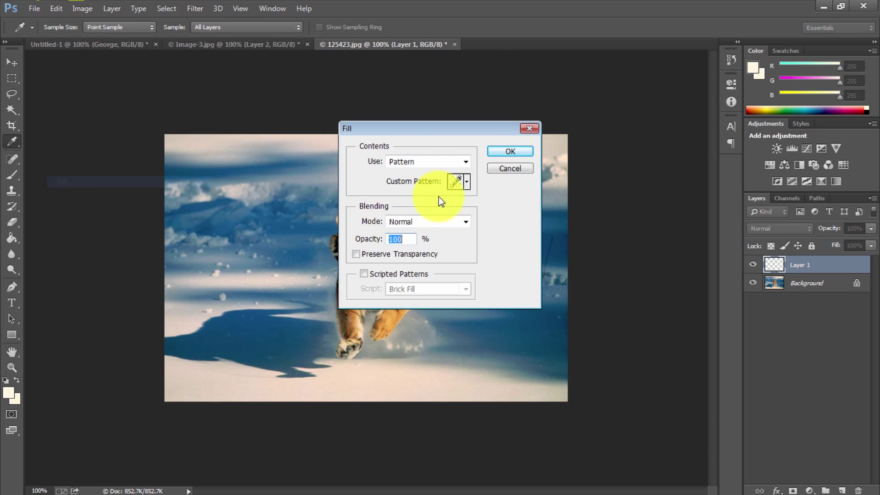
left_click(509, 152)
key("v")
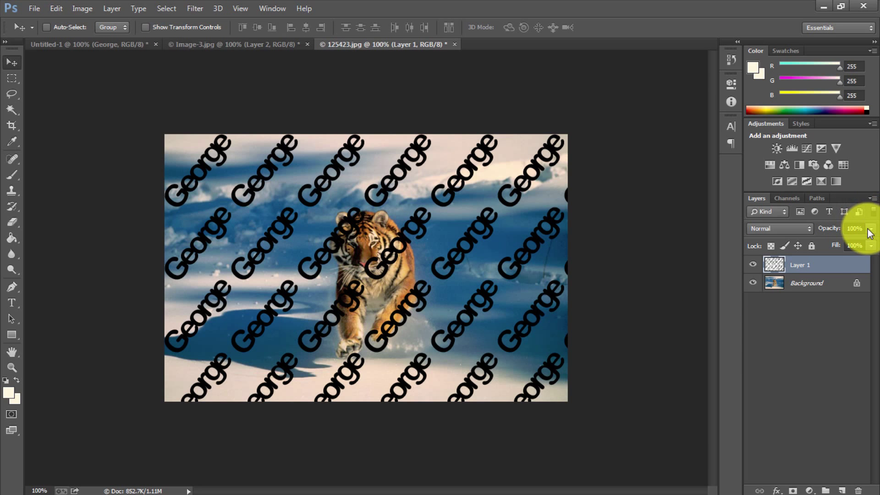
Step: Set the black watermark layer's opacity to 26% and its blend mode to Overlay
left_click(871, 229)
left_click_drag(865, 248, 826, 251)
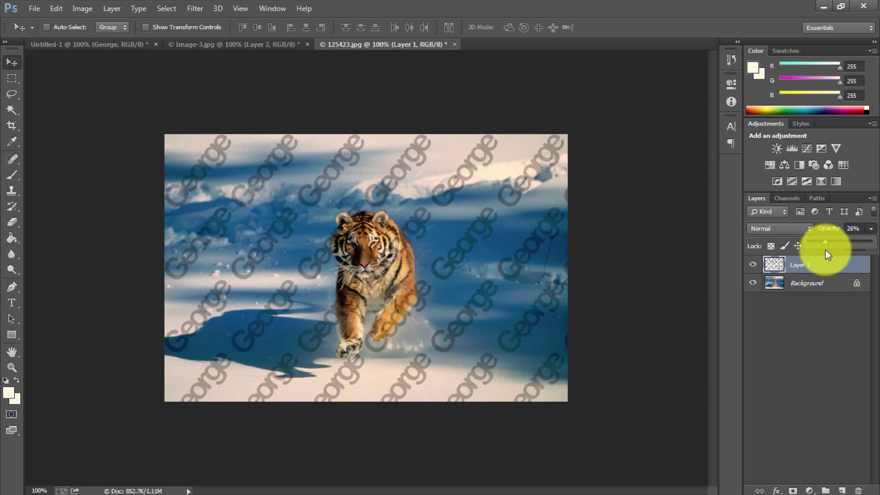
left_click(796, 229)
left_click(778, 151)
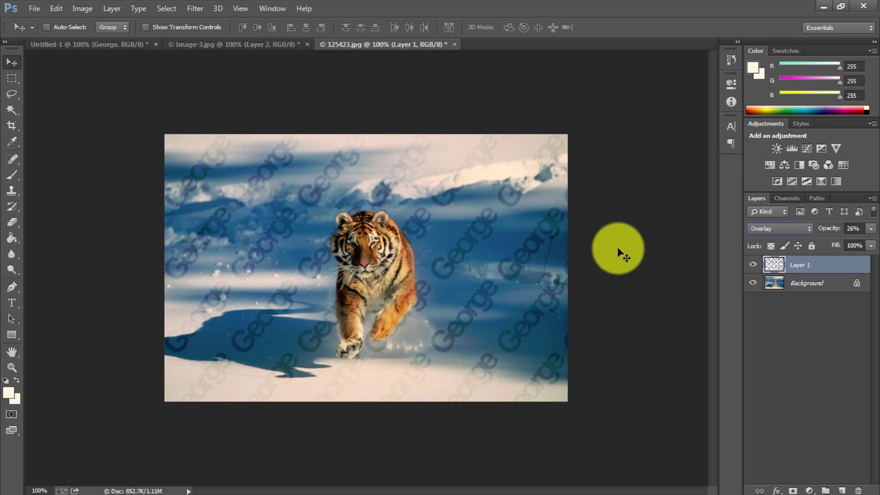
Step: Compare the white watermark in Image-3.jpg with the black one in 125423.jpg, including the white watermark layer's settings
left_click(243, 46)
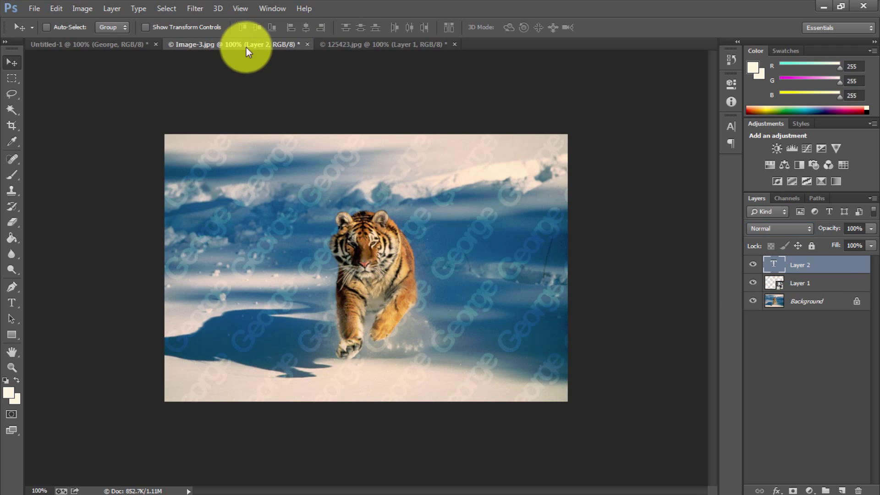
left_click(348, 42)
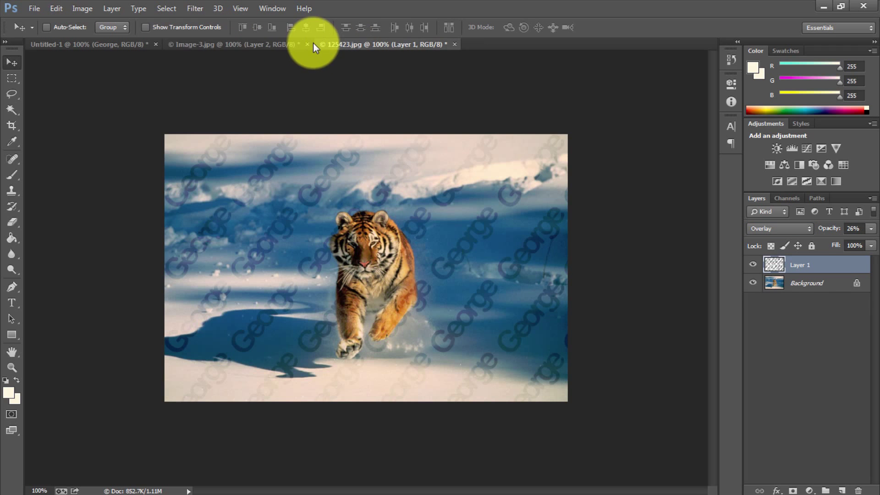
left_click(262, 43)
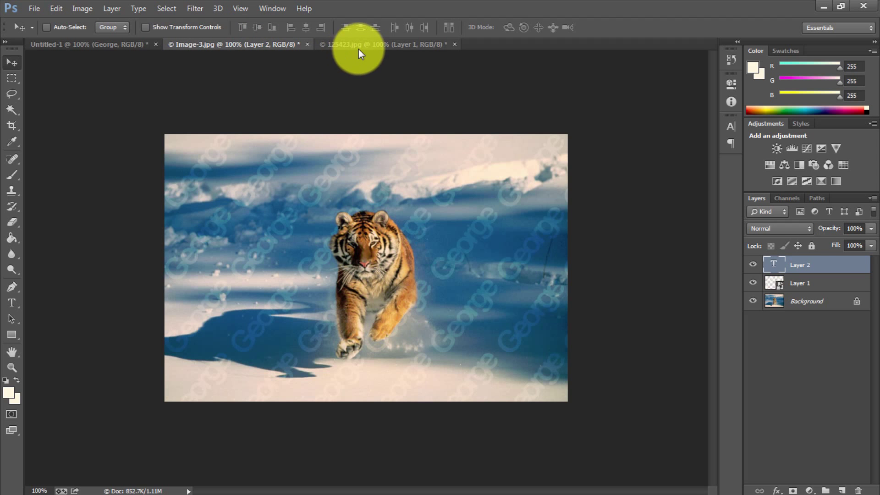
left_click(823, 281)
left_click(821, 263)
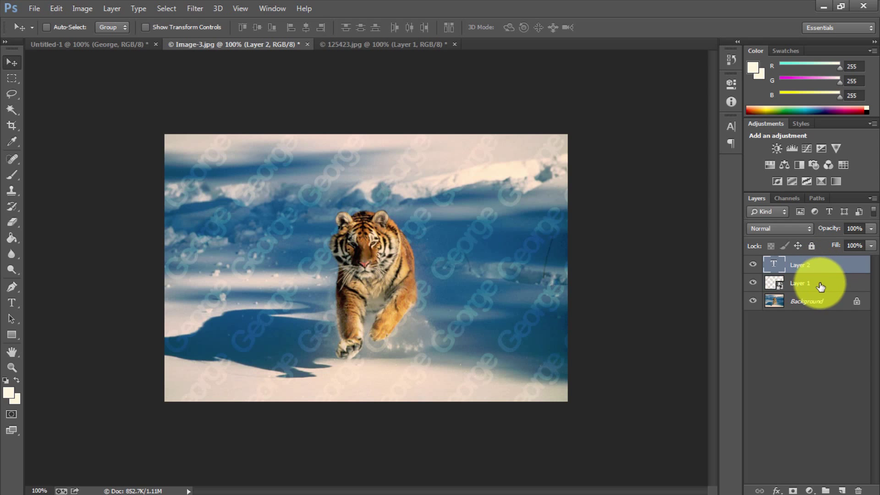
left_click(823, 283)
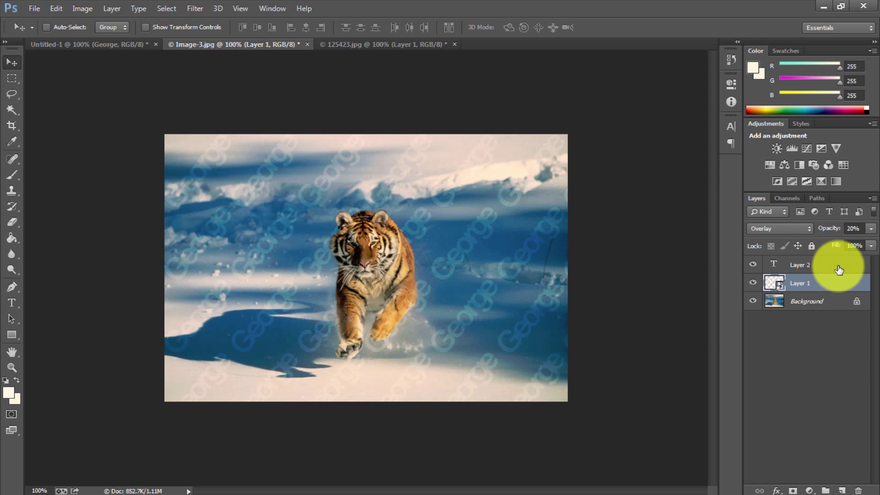
left_click(357, 42)
left_click(270, 49)
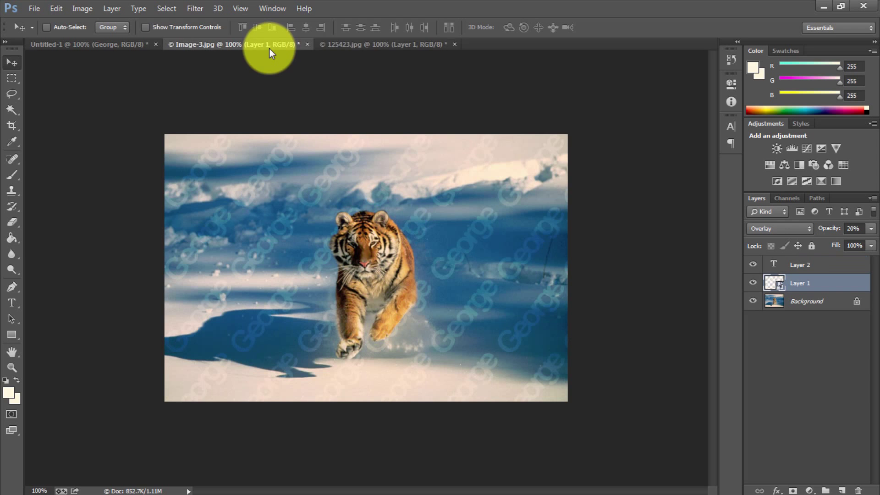